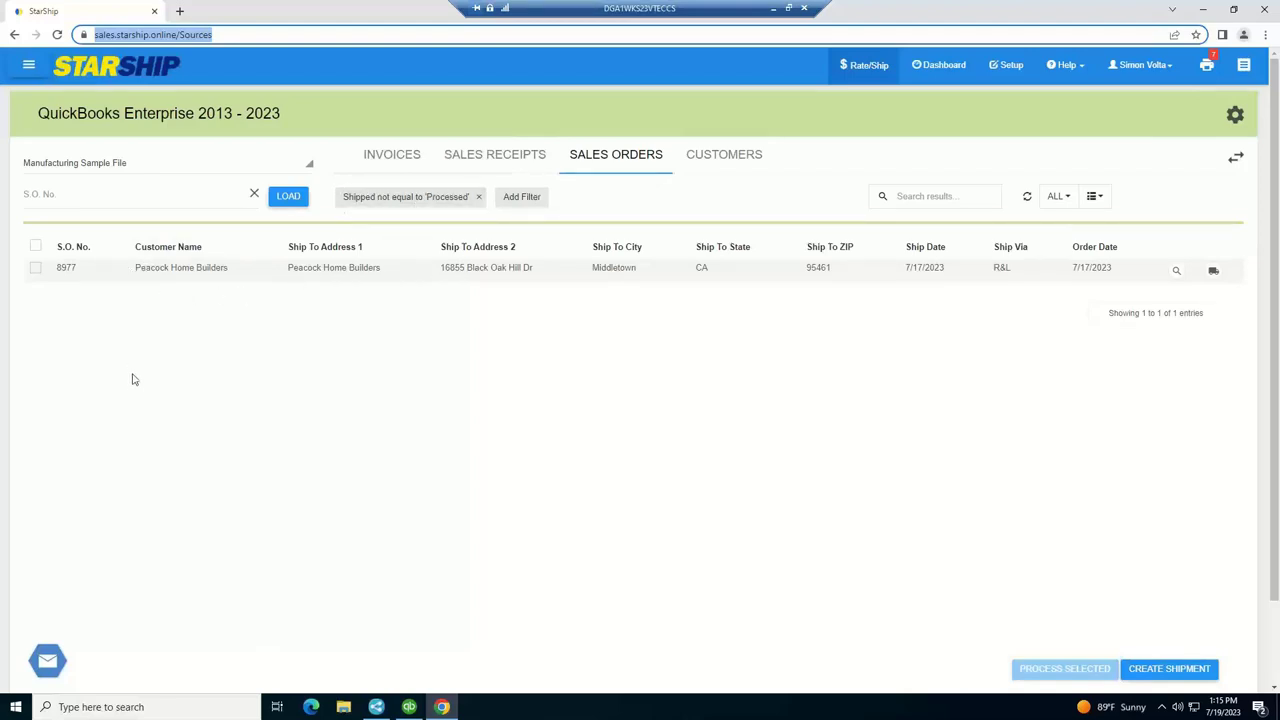
Create a freight shipment from the Peacock Home Builders sales order
click(74, 197)
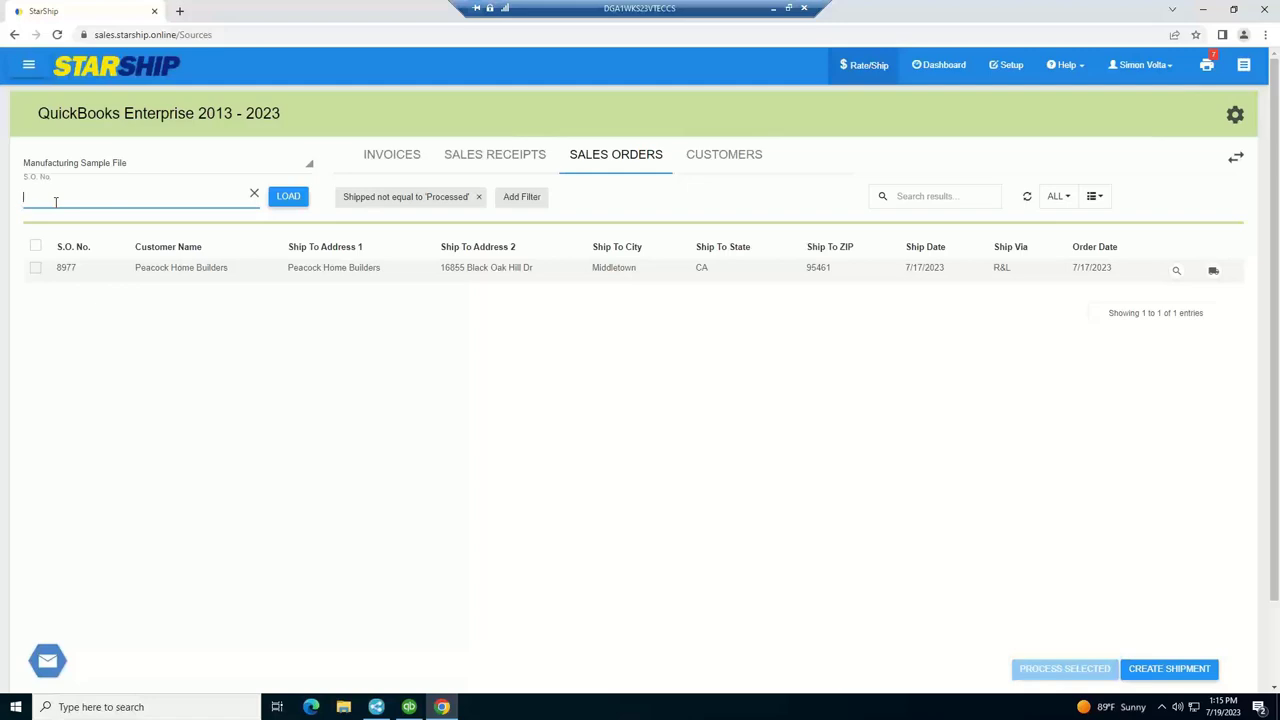
click(1213, 273)
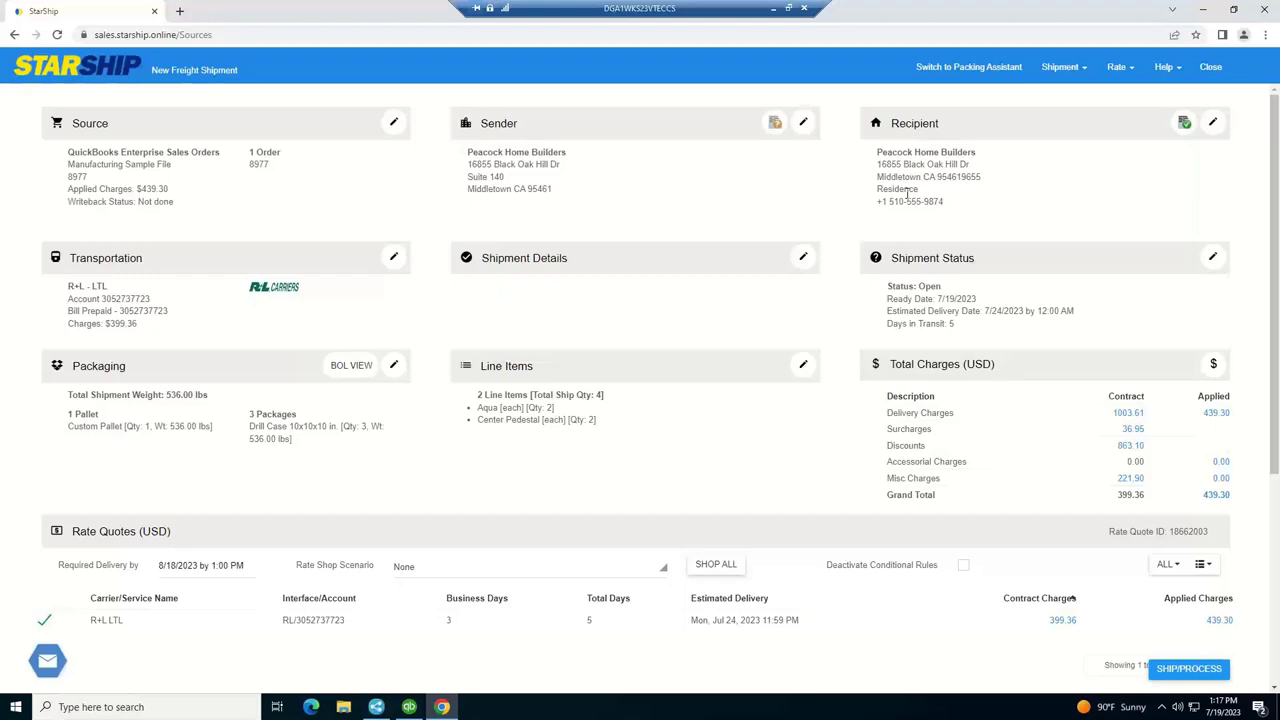
Examine the shipment's billing, tendering and ready date options in Transportation, and the accessorial services available in Shipment Details
click(393, 262)
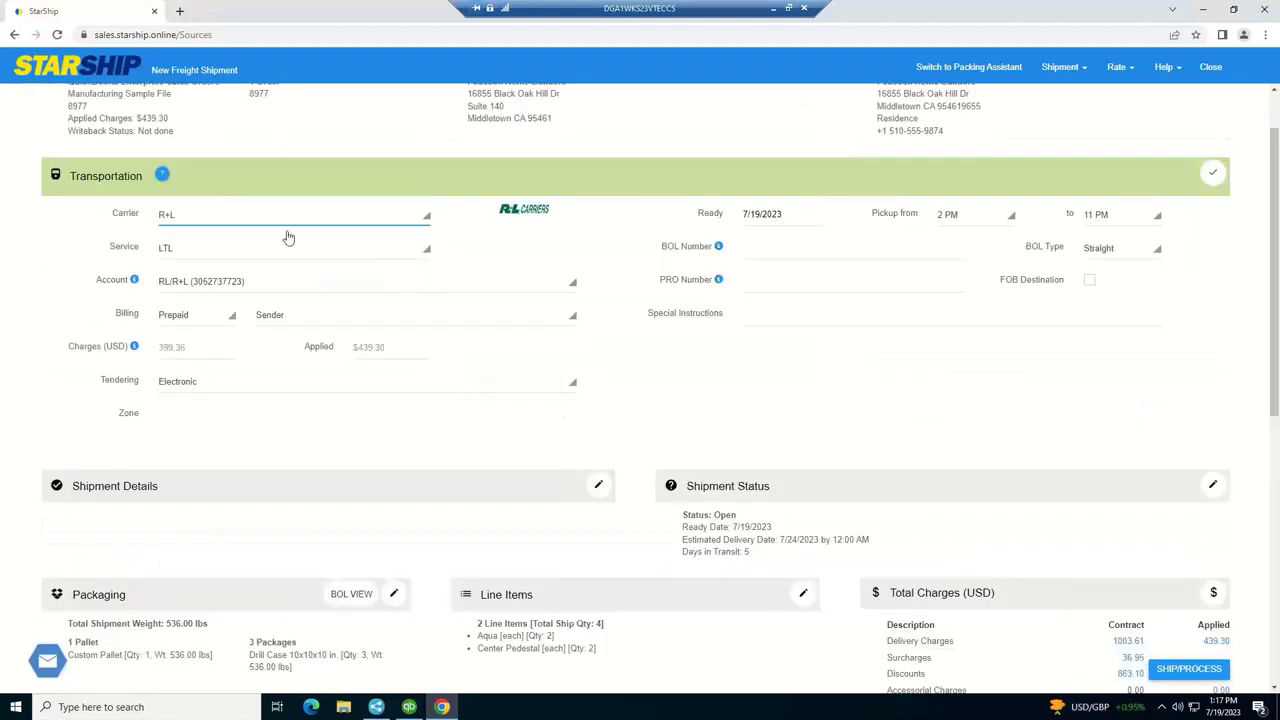
click(182, 317)
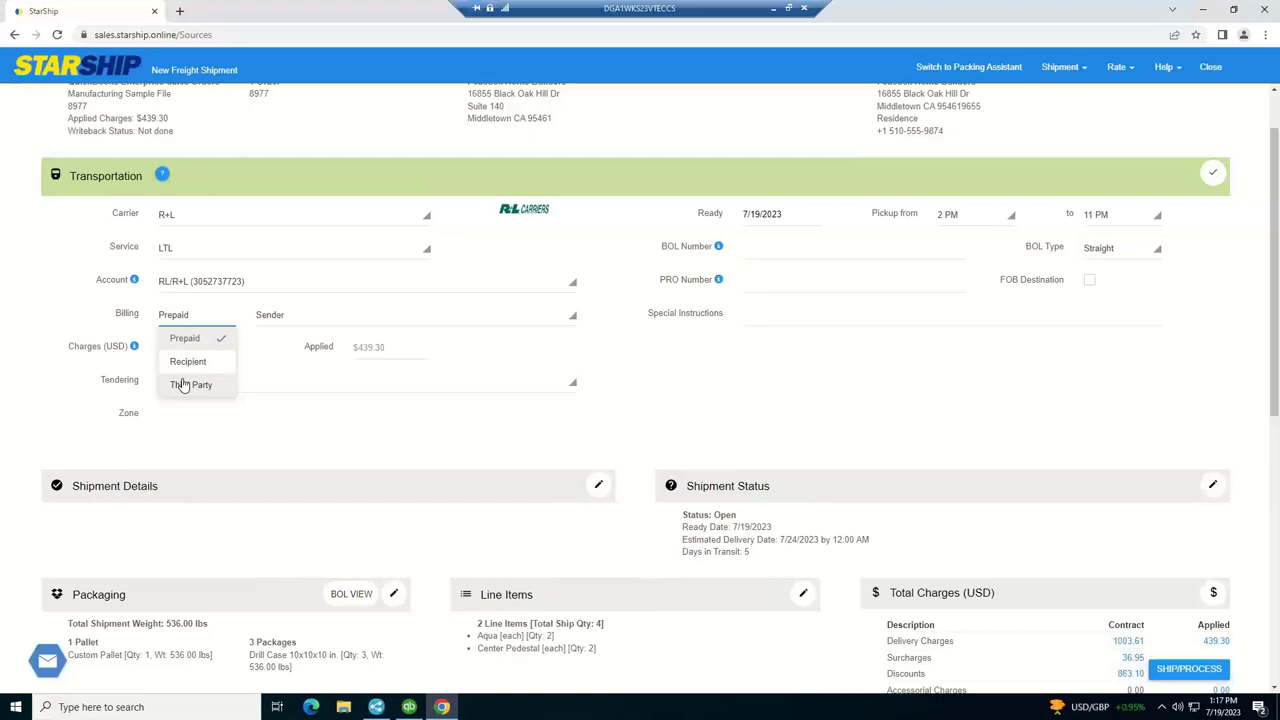
click(92, 296)
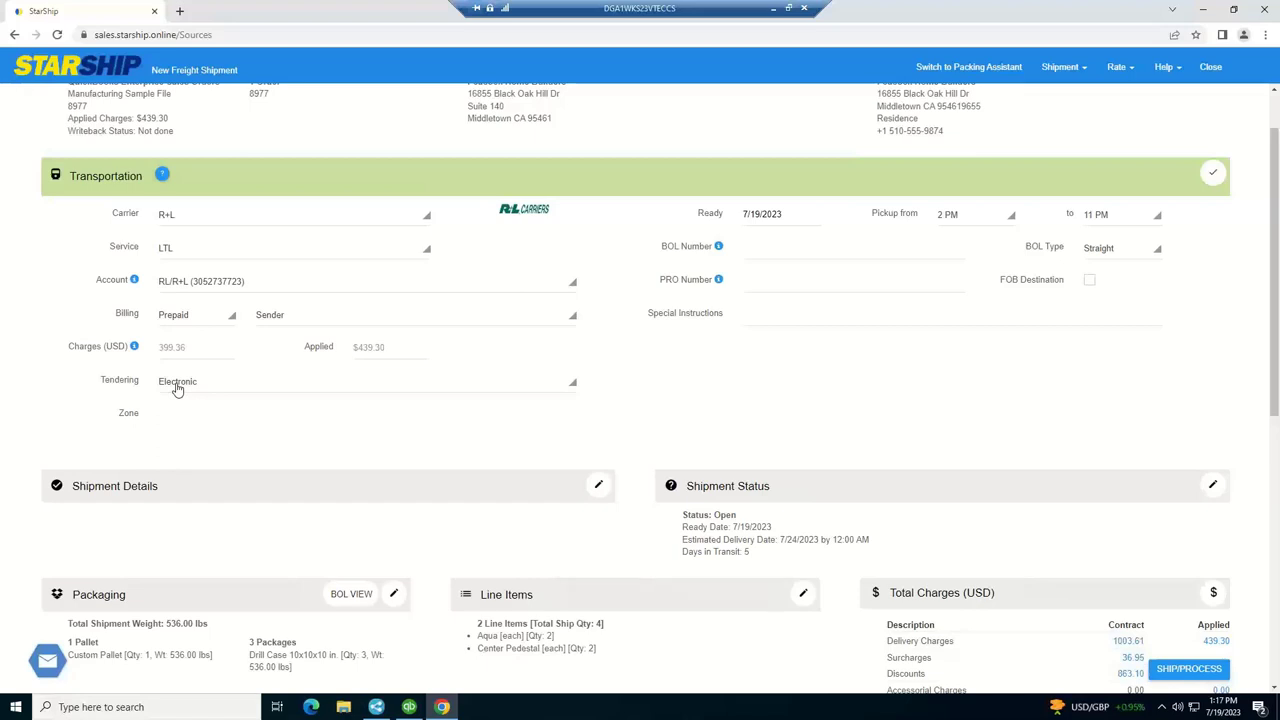
click(177, 388)
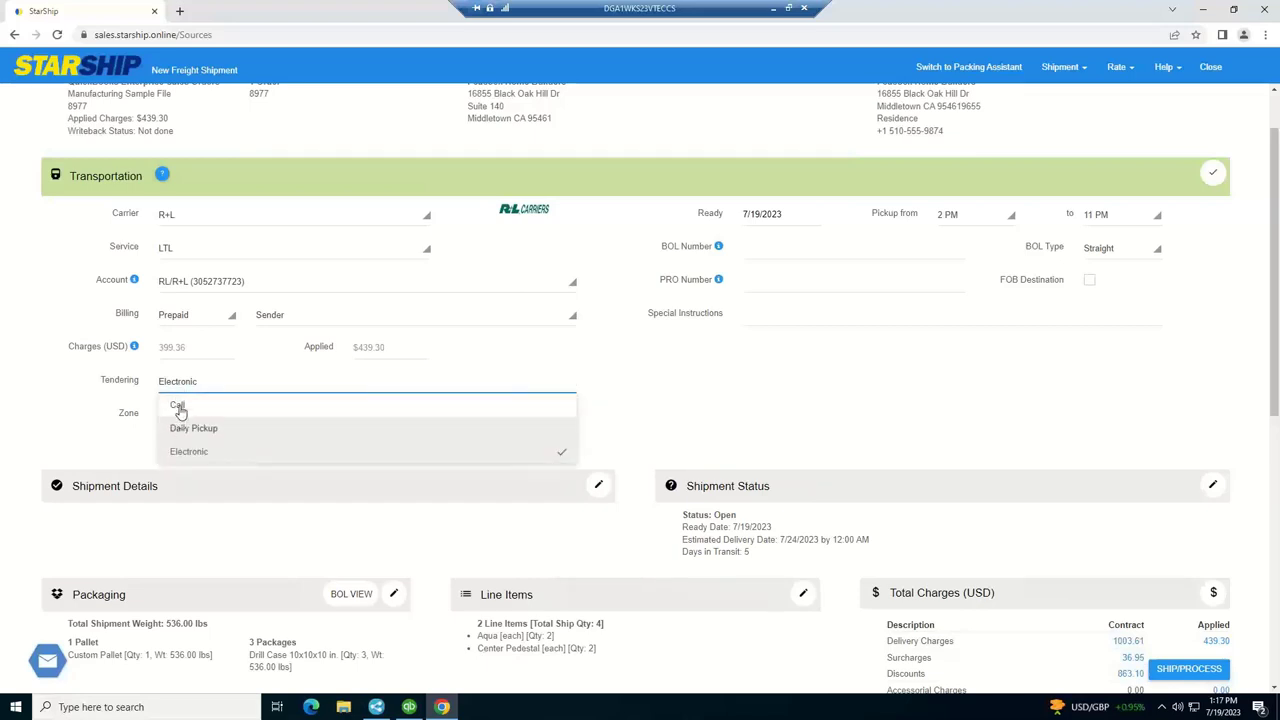
click(165, 388)
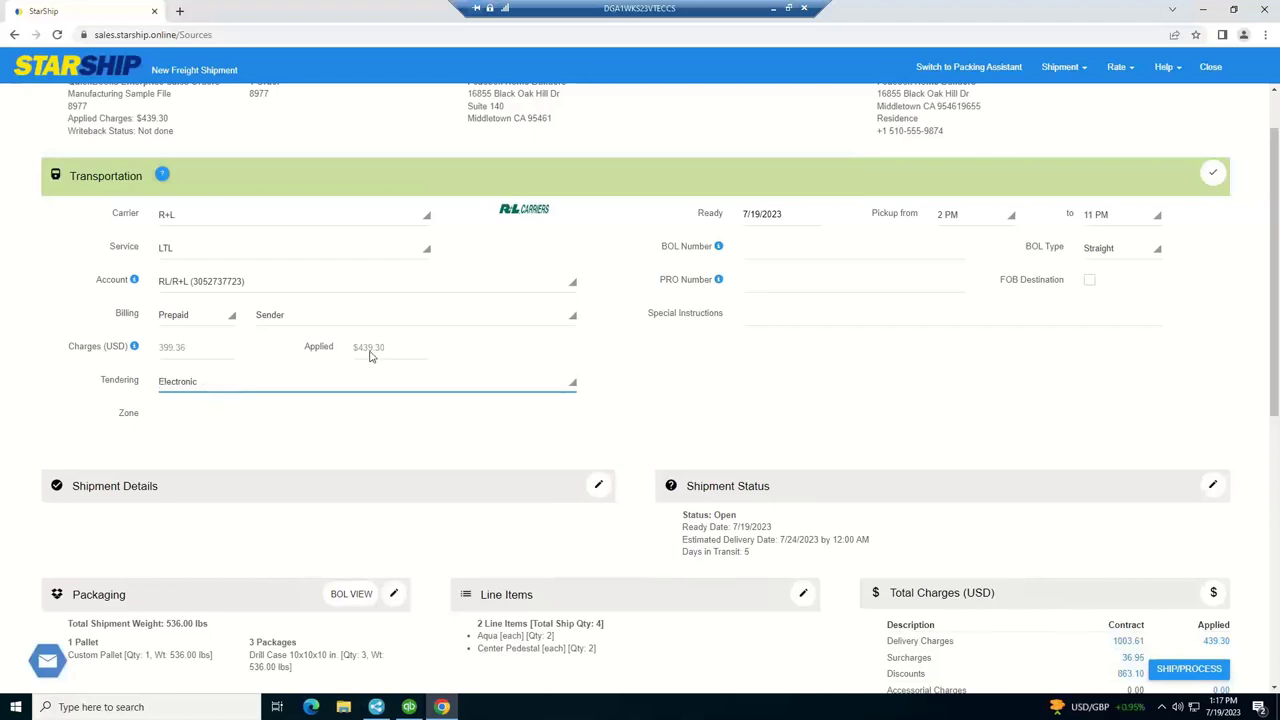
click(762, 213)
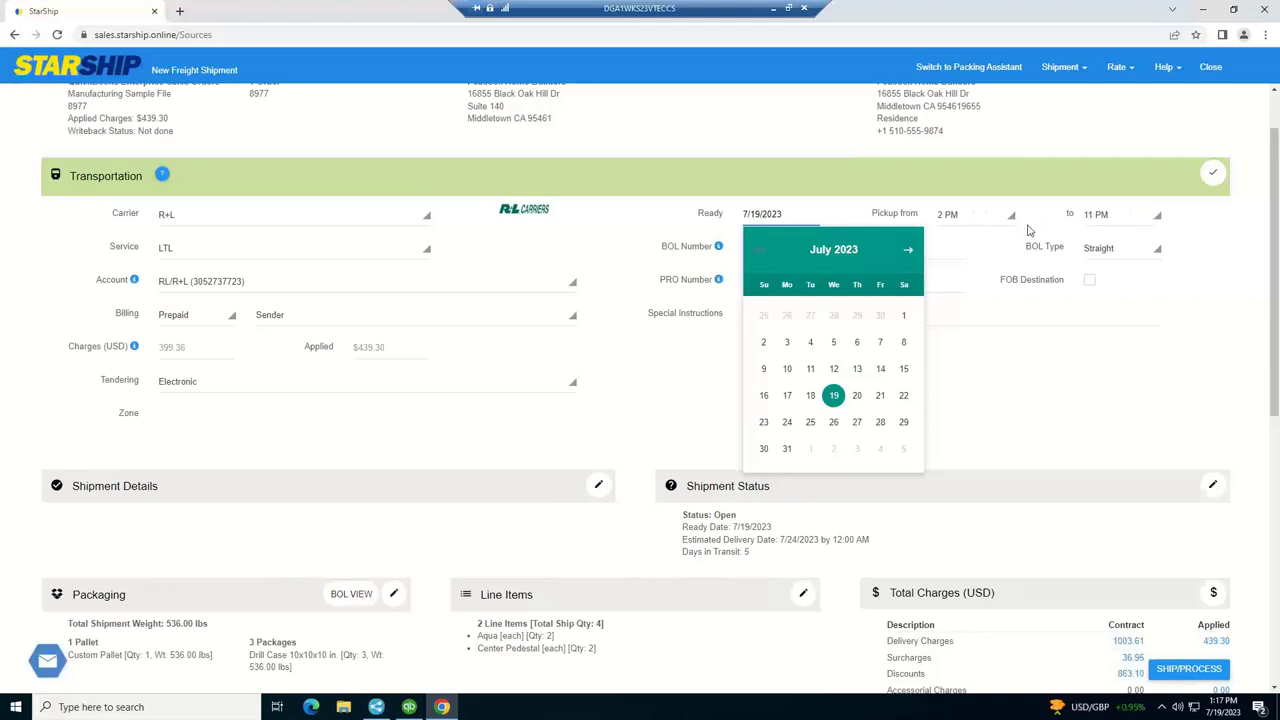
click(643, 244)
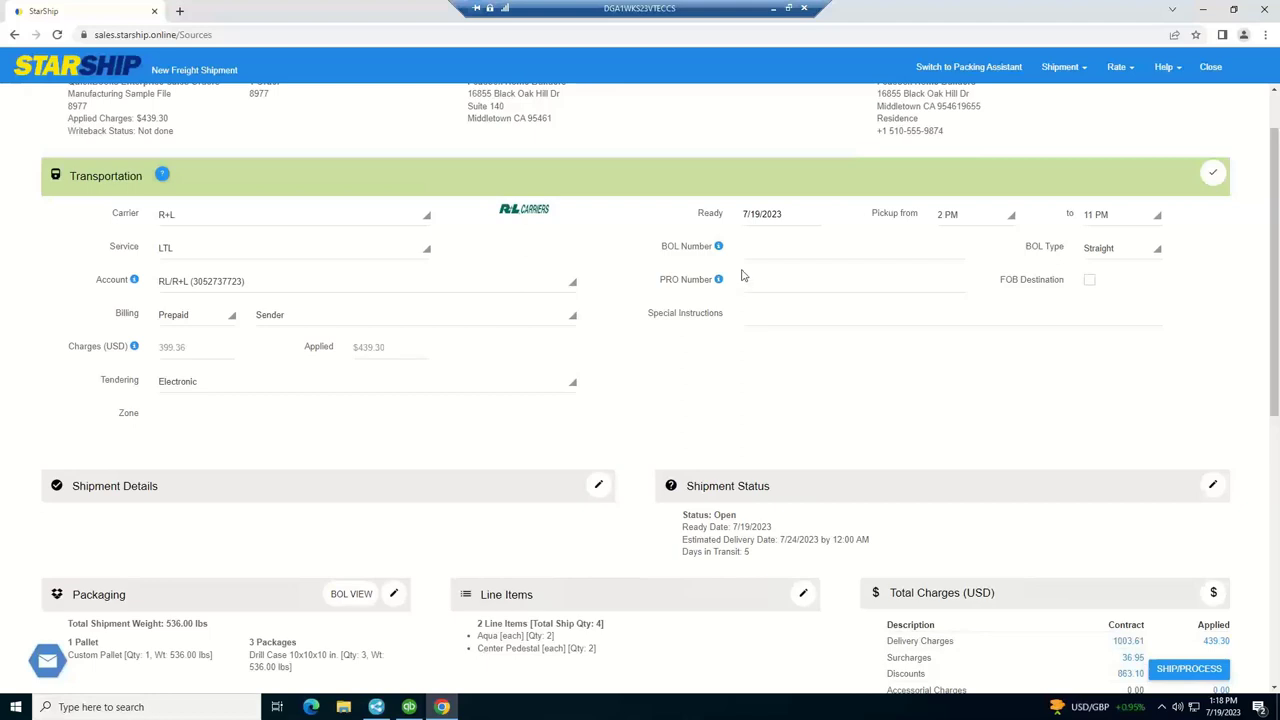
click(1212, 173)
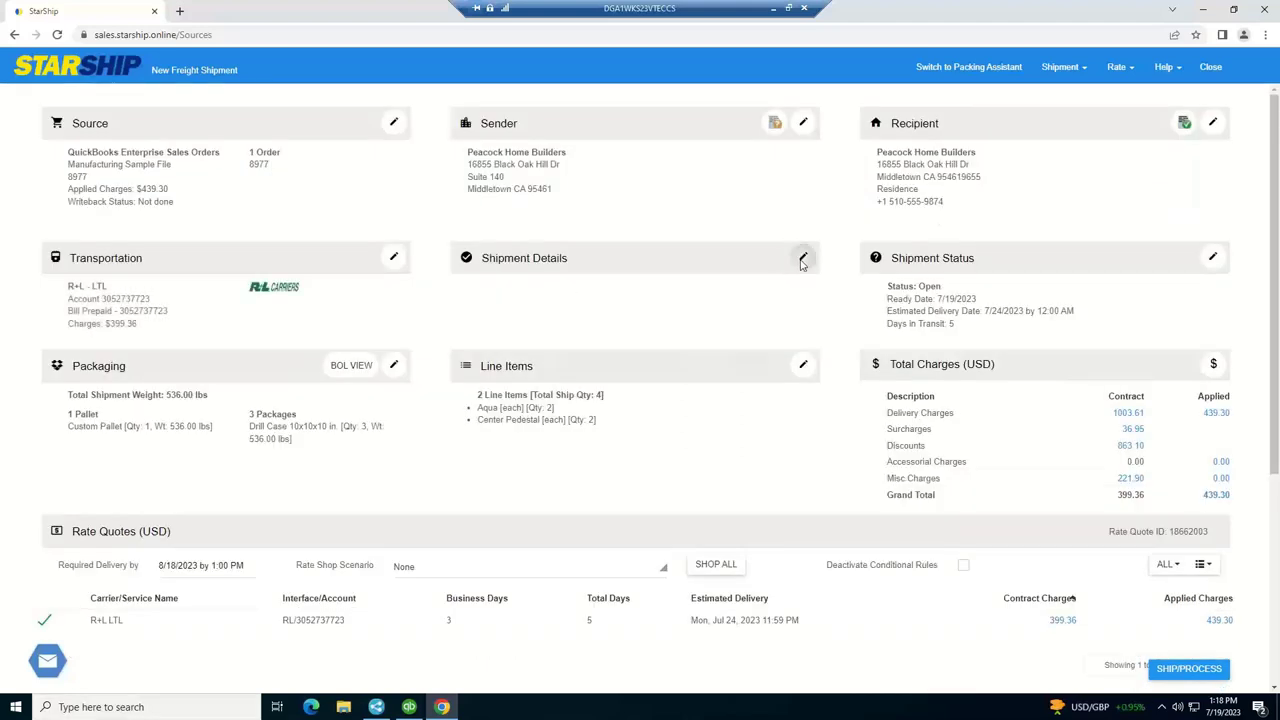
click(803, 256)
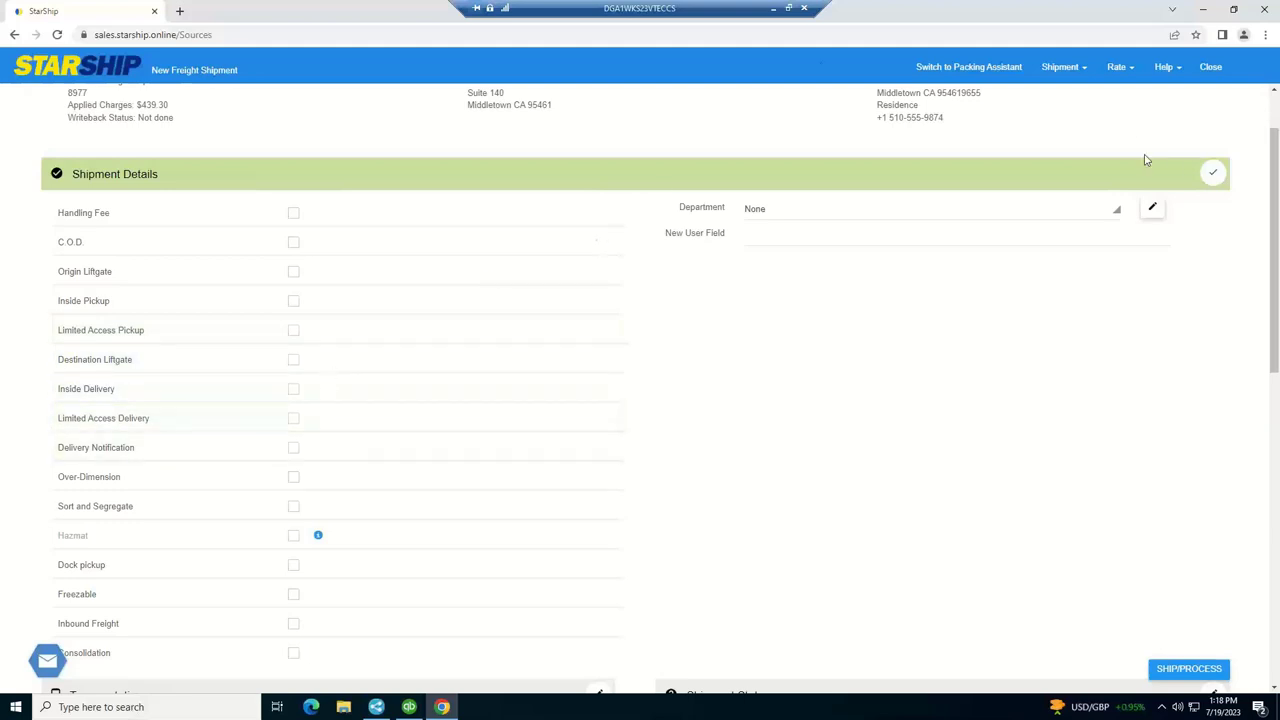
click(1212, 174)
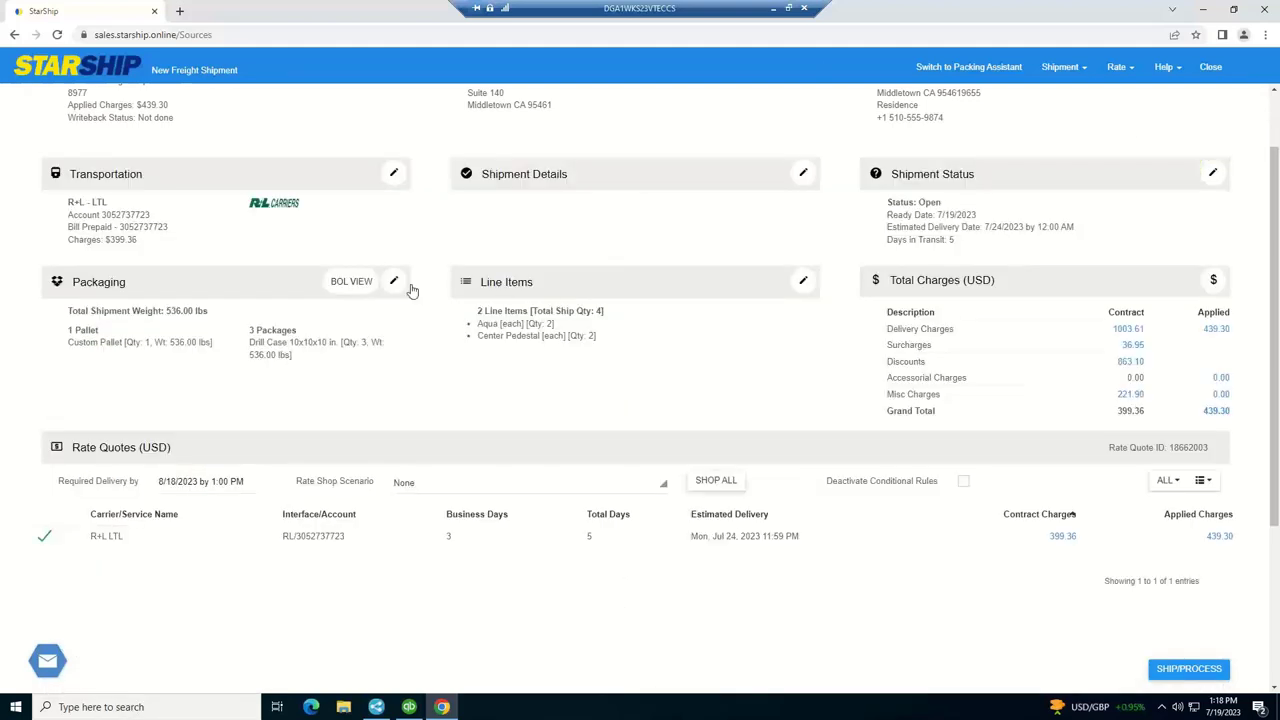
Expand the custom pallet and its drill case packages in Packaging to examine their contents
click(394, 282)
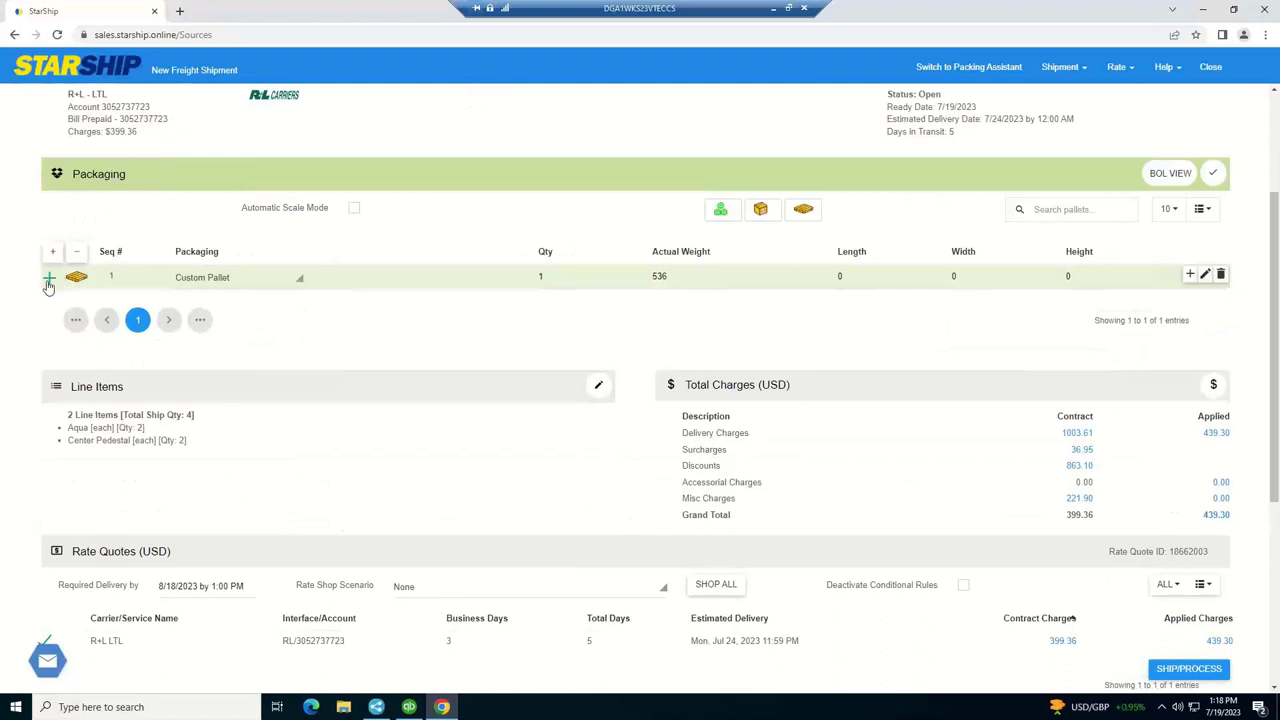
click(46, 284)
click(71, 276)
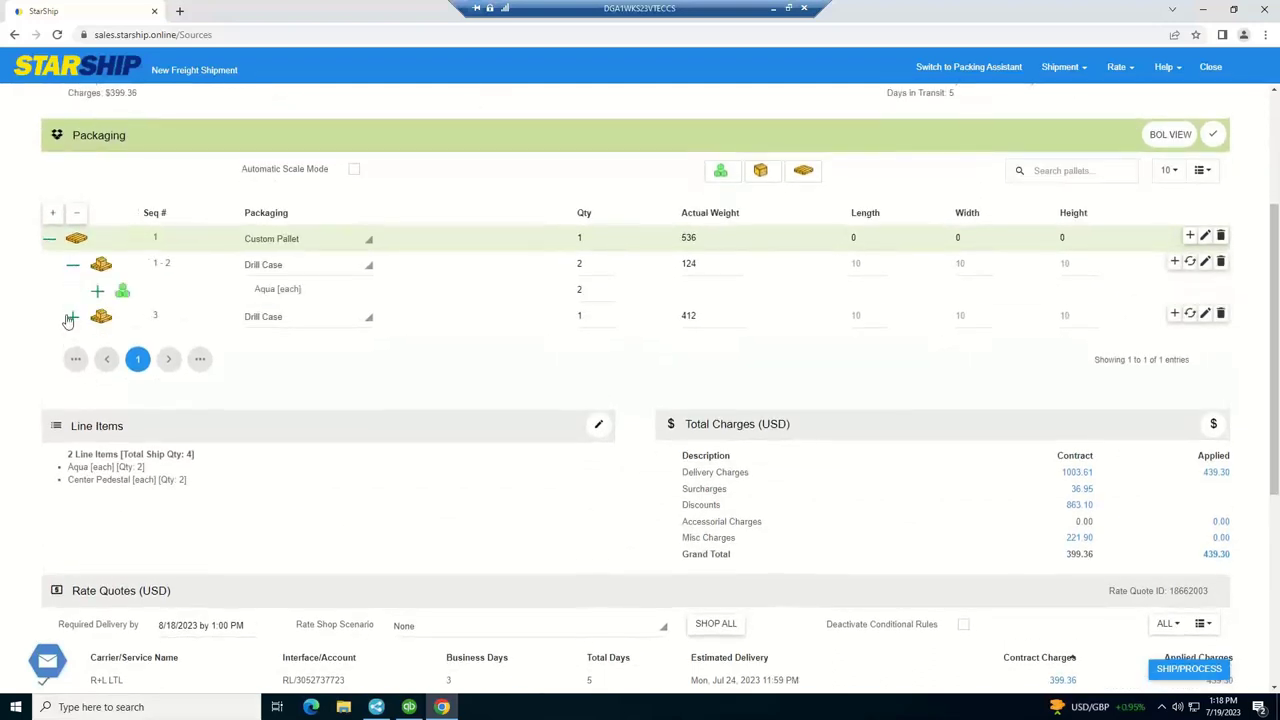
click(71, 318)
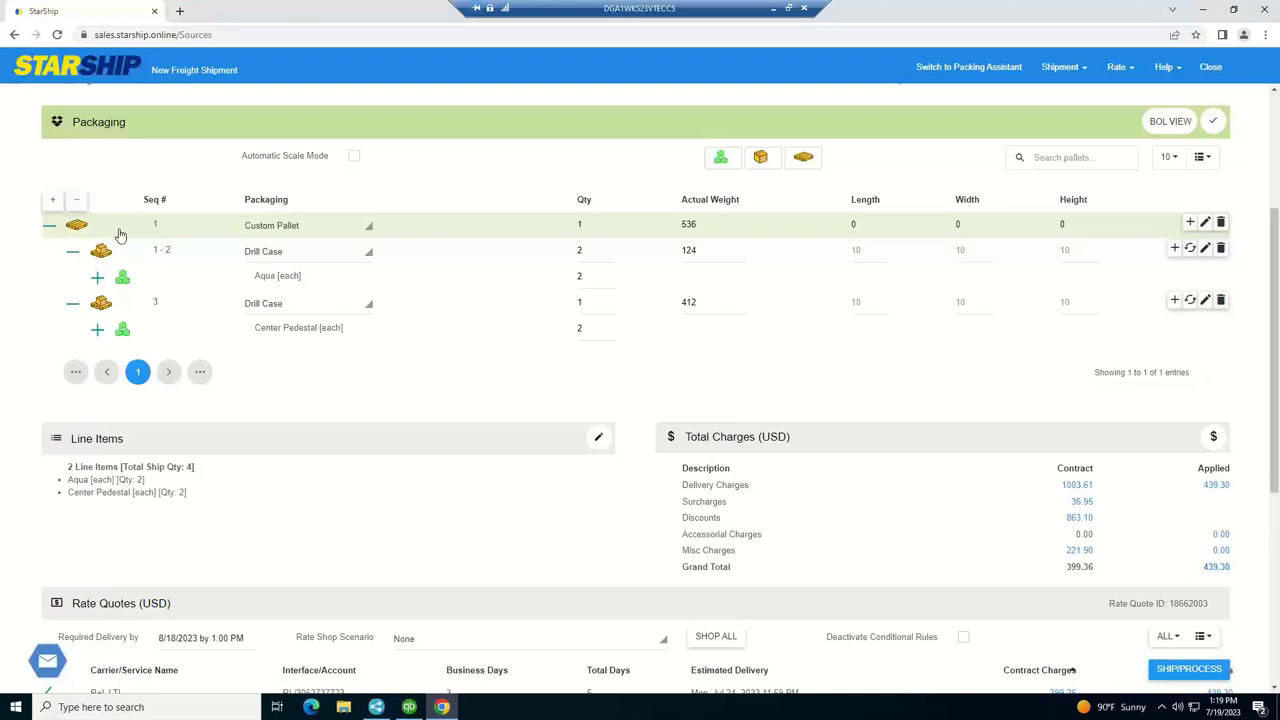
Check the container types offered for the pallet and for the first drill case package, and close the Packaging section
click(282, 228)
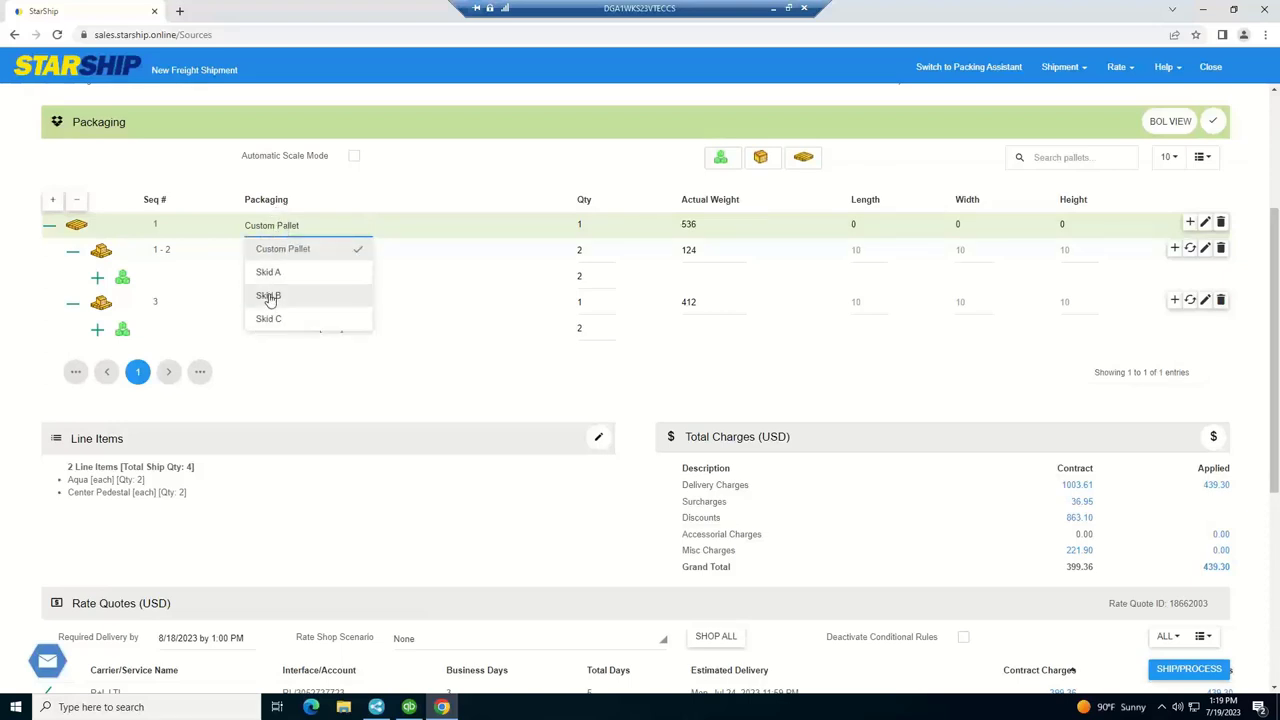
click(368, 336)
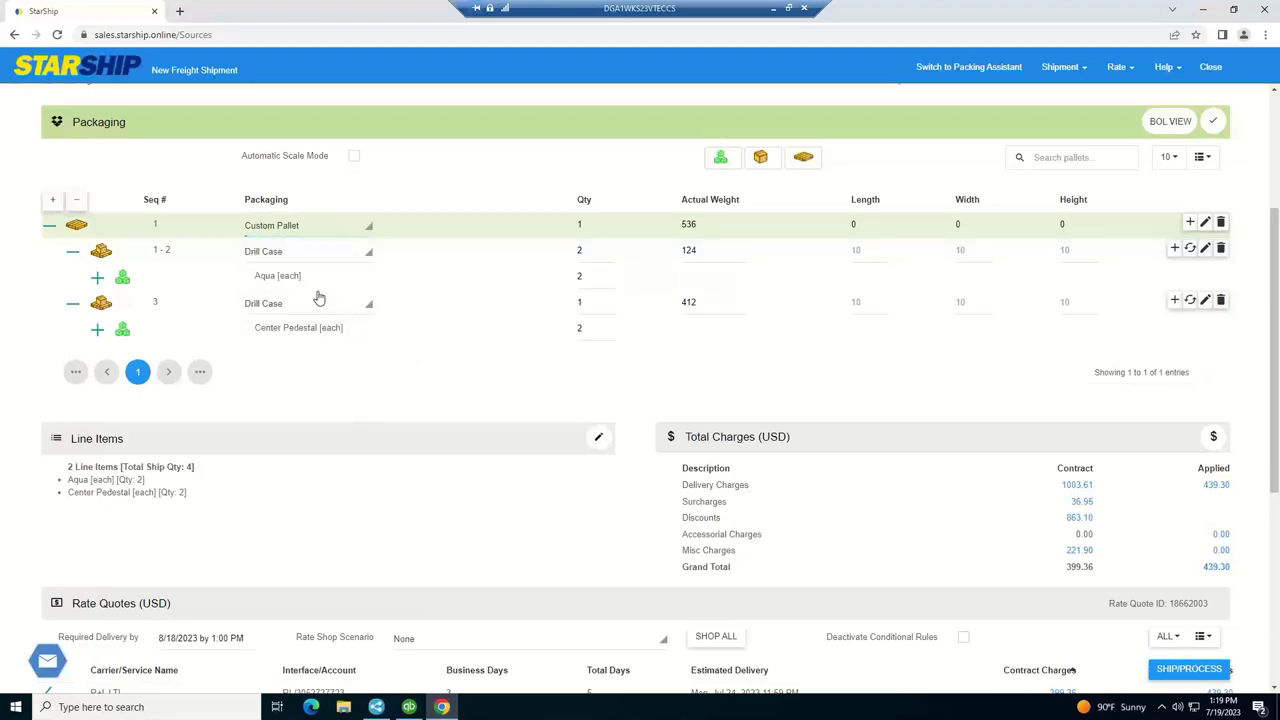
click(285, 254)
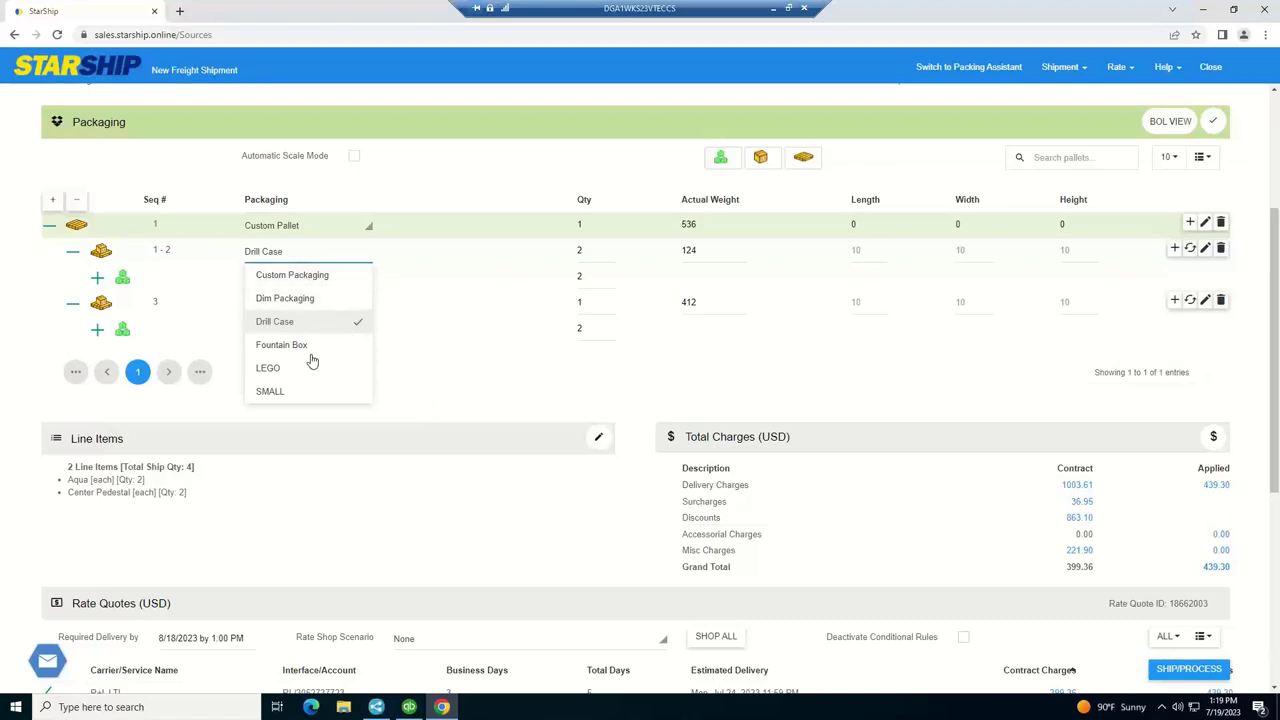
click(452, 370)
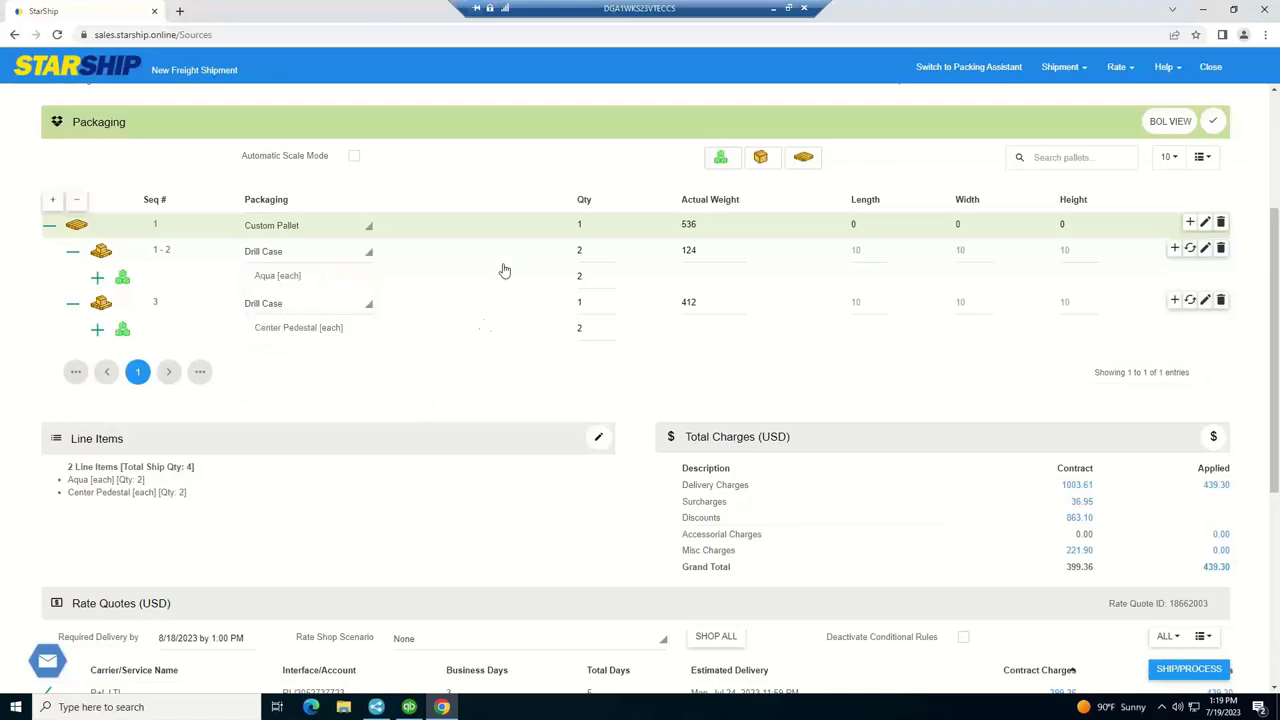
click(1212, 121)
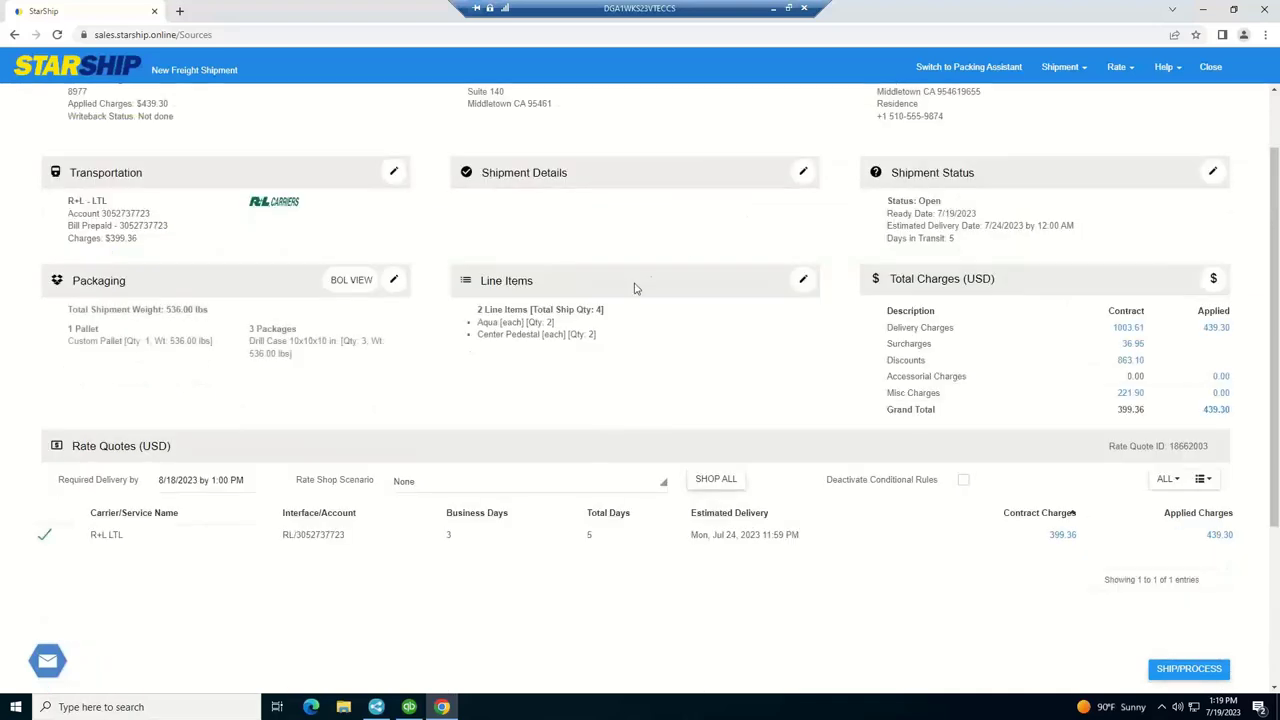
Examine the shipment's line items and the Aqua item's details, including its weight, group and freight class
click(803, 281)
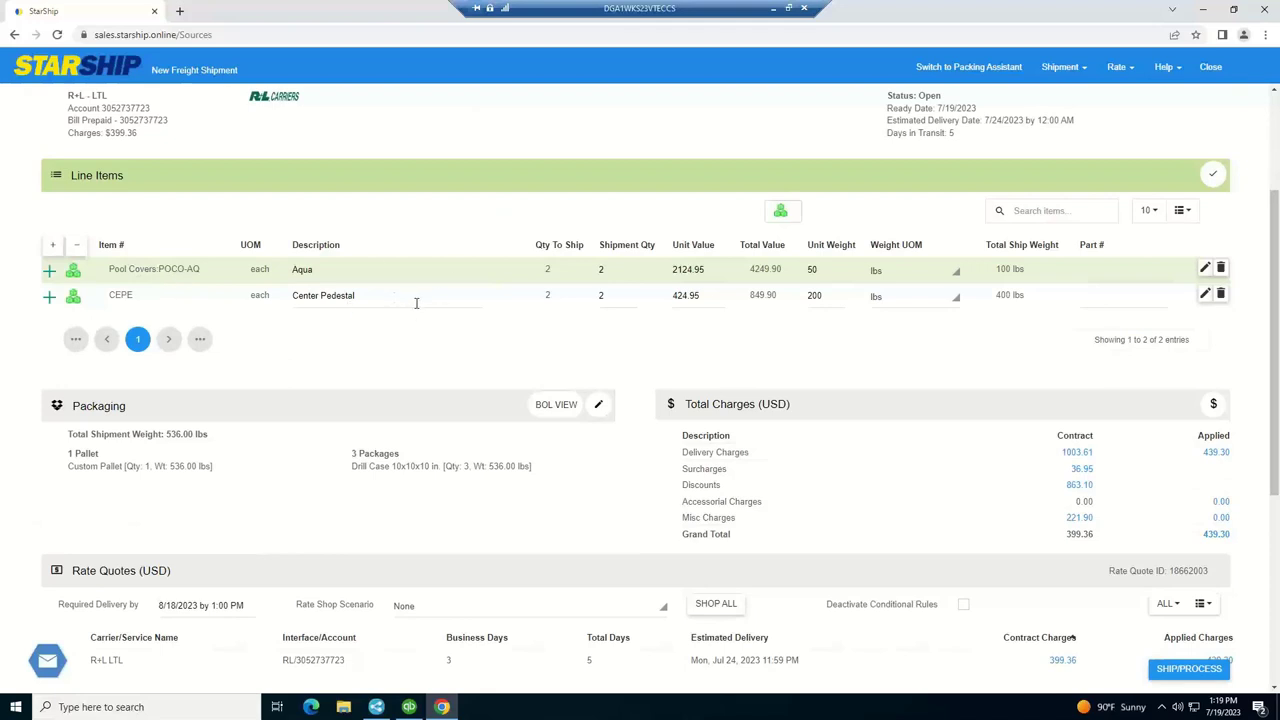
click(1205, 268)
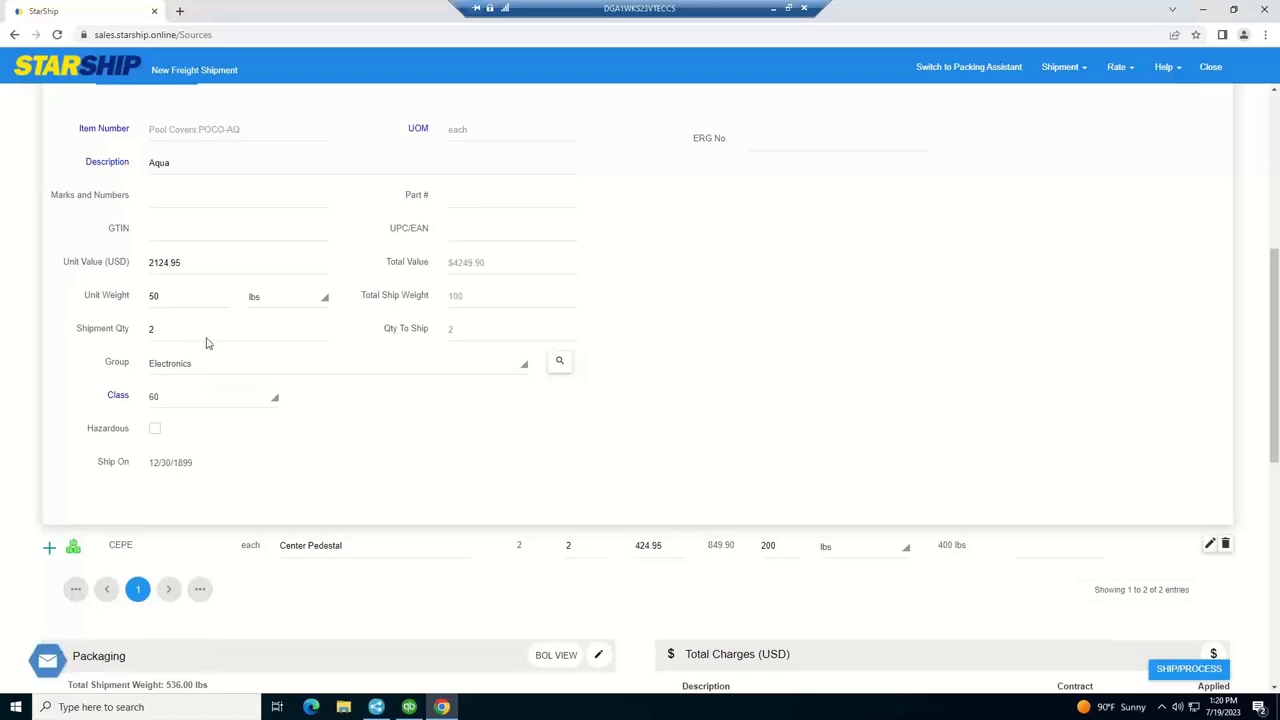
scroll(1005, 211, up, 2)
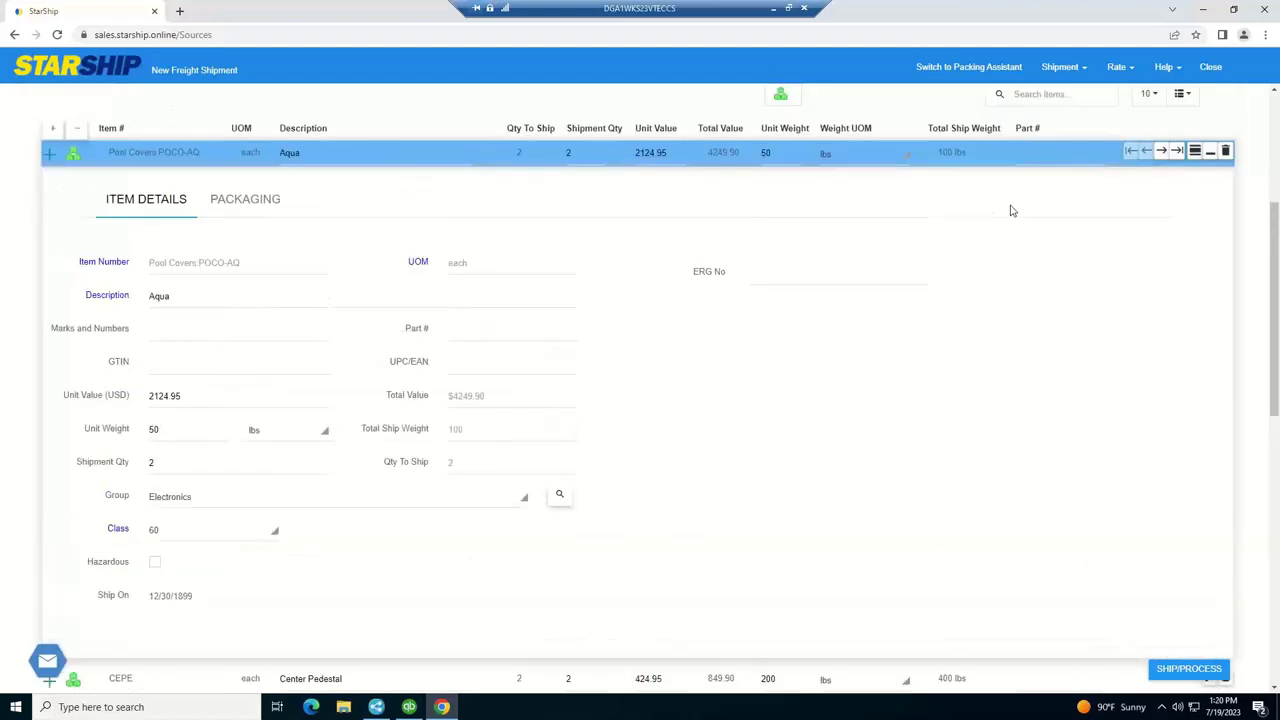
click(1210, 151)
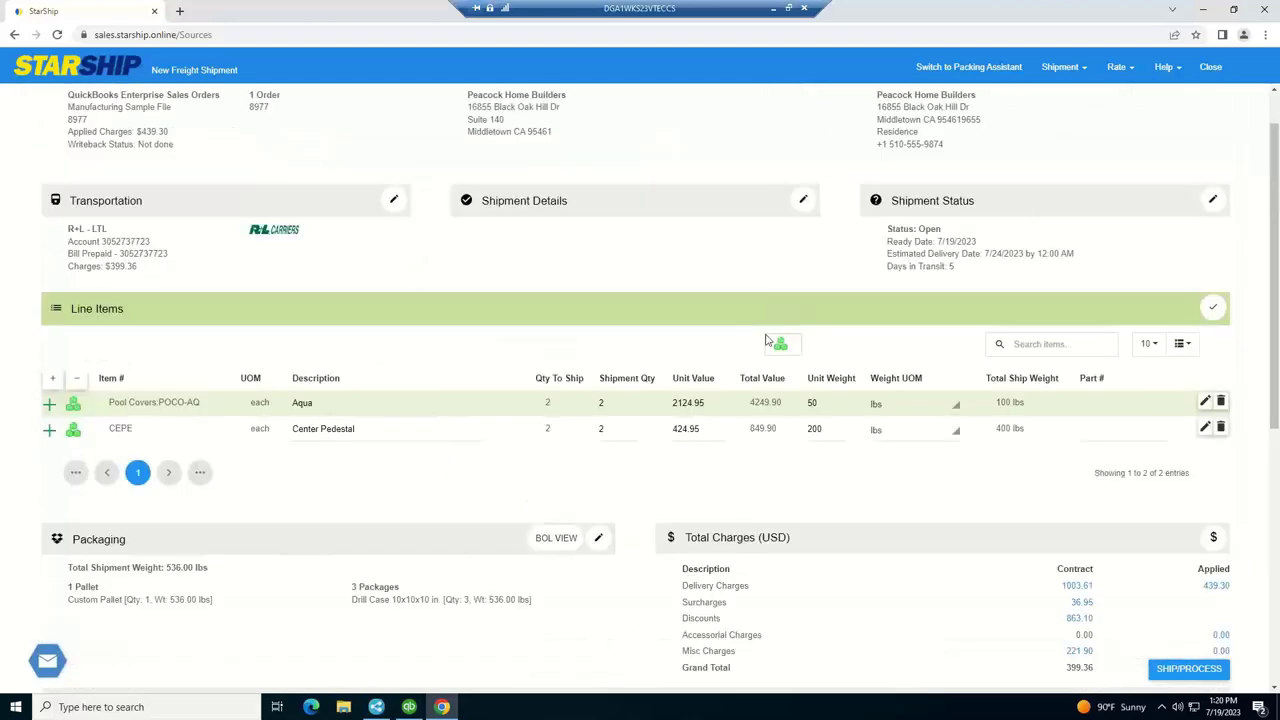
click(1212, 307)
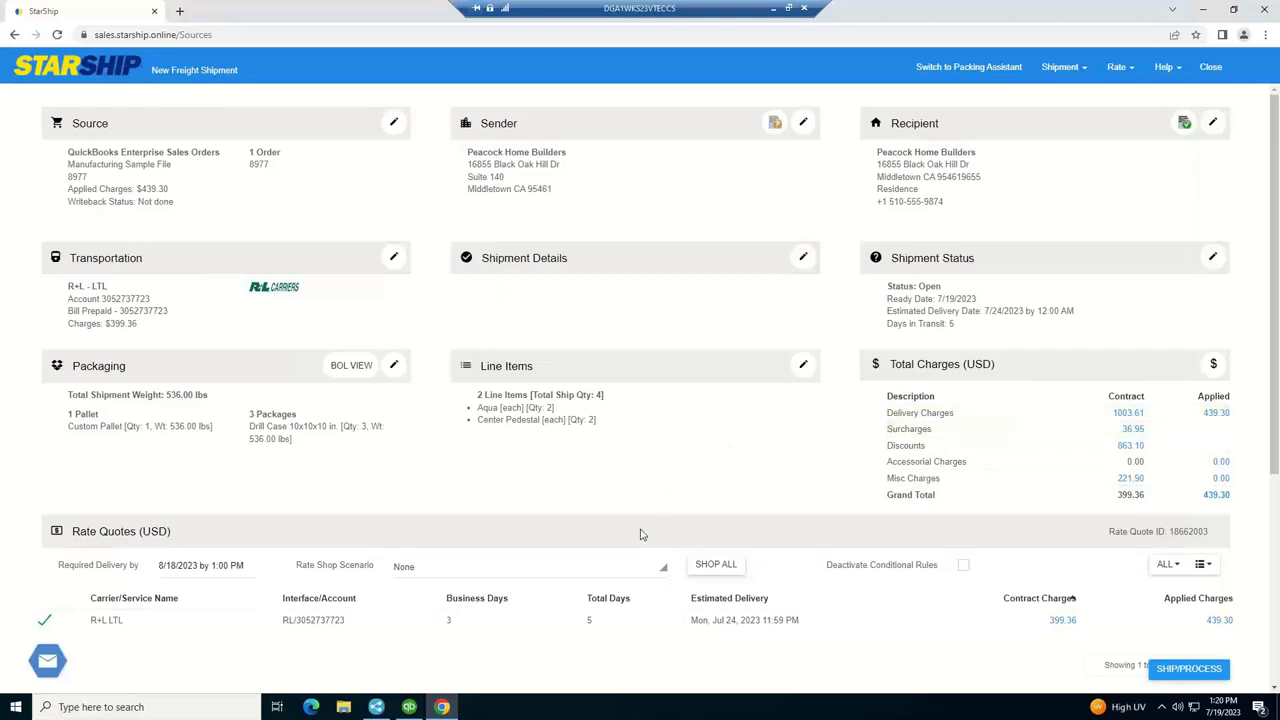
Rate shop the shipment across all carriers and compare the quoted transit times and charges
scroll(643, 539, down, 1)
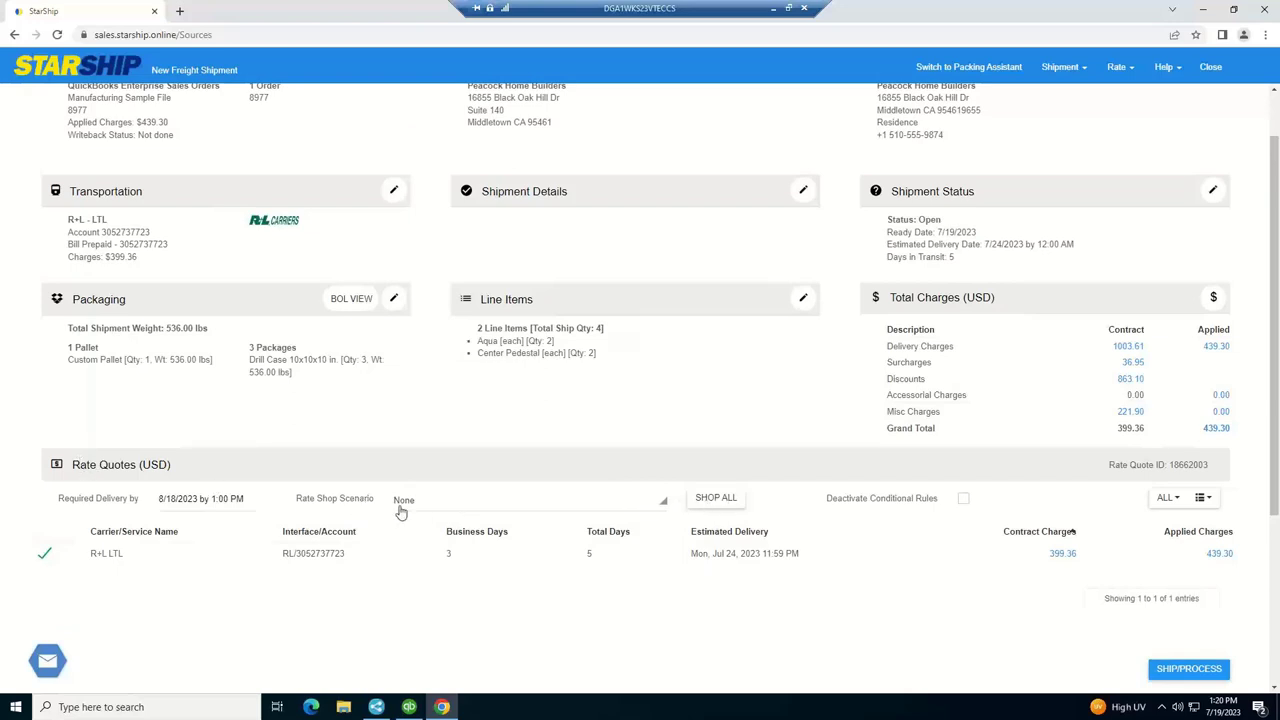
click(712, 500)
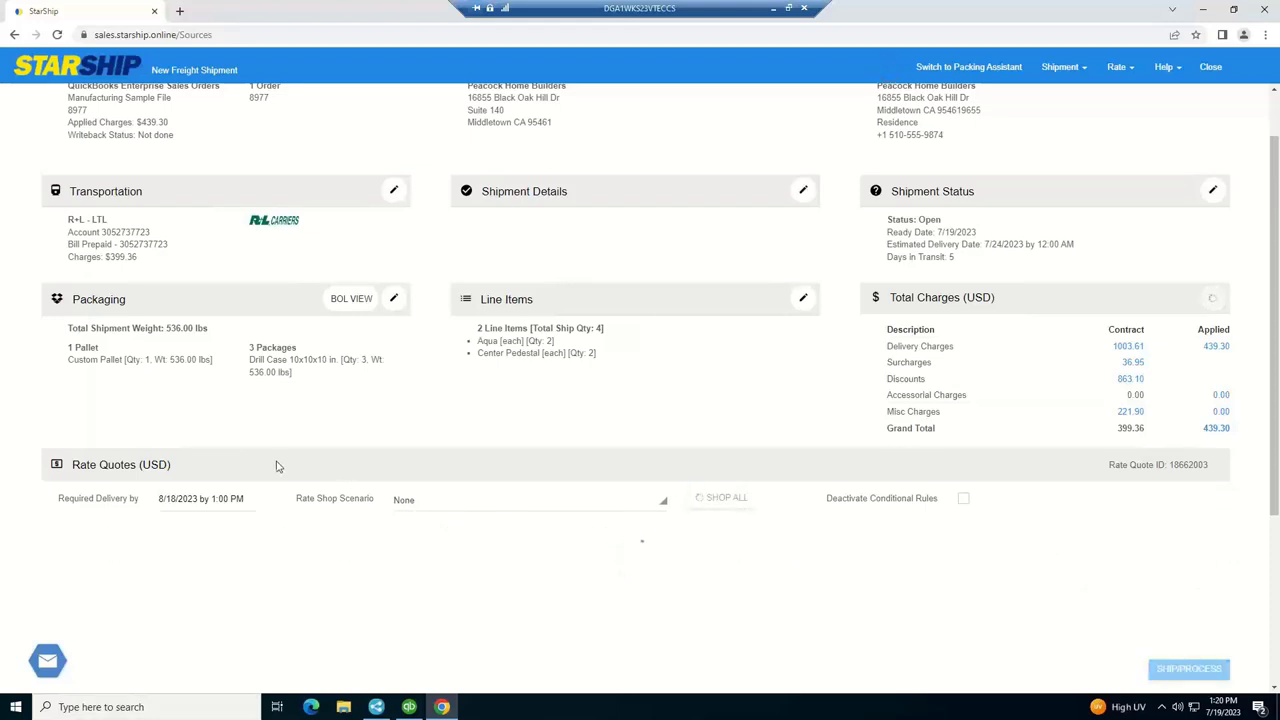
scroll(266, 479, down, 1)
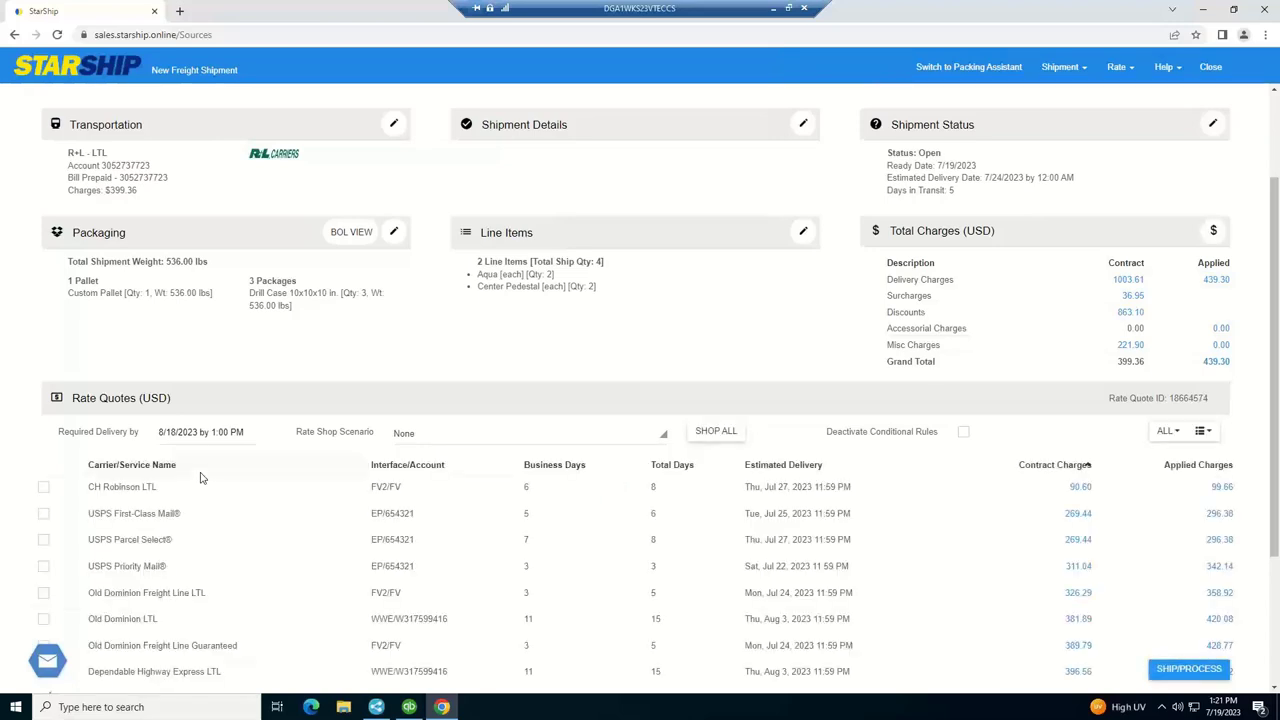
scroll(200, 478, down, 1)
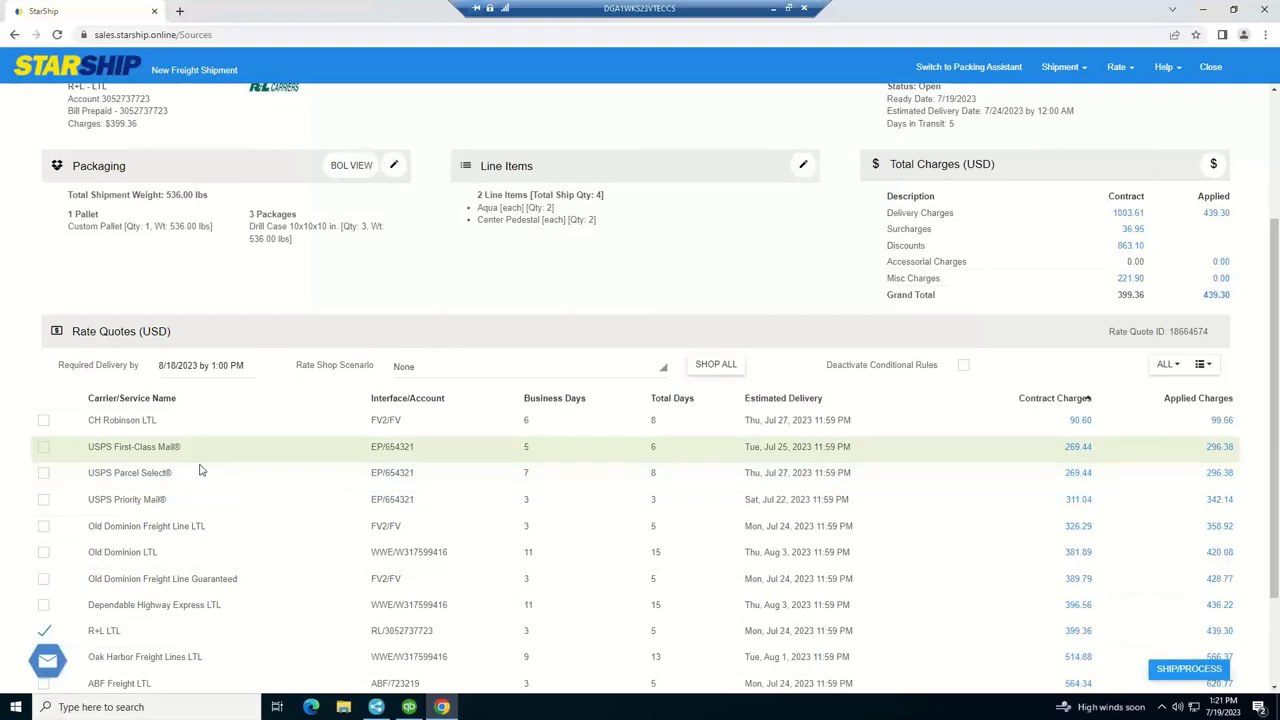
scroll(194, 520, down, 1)
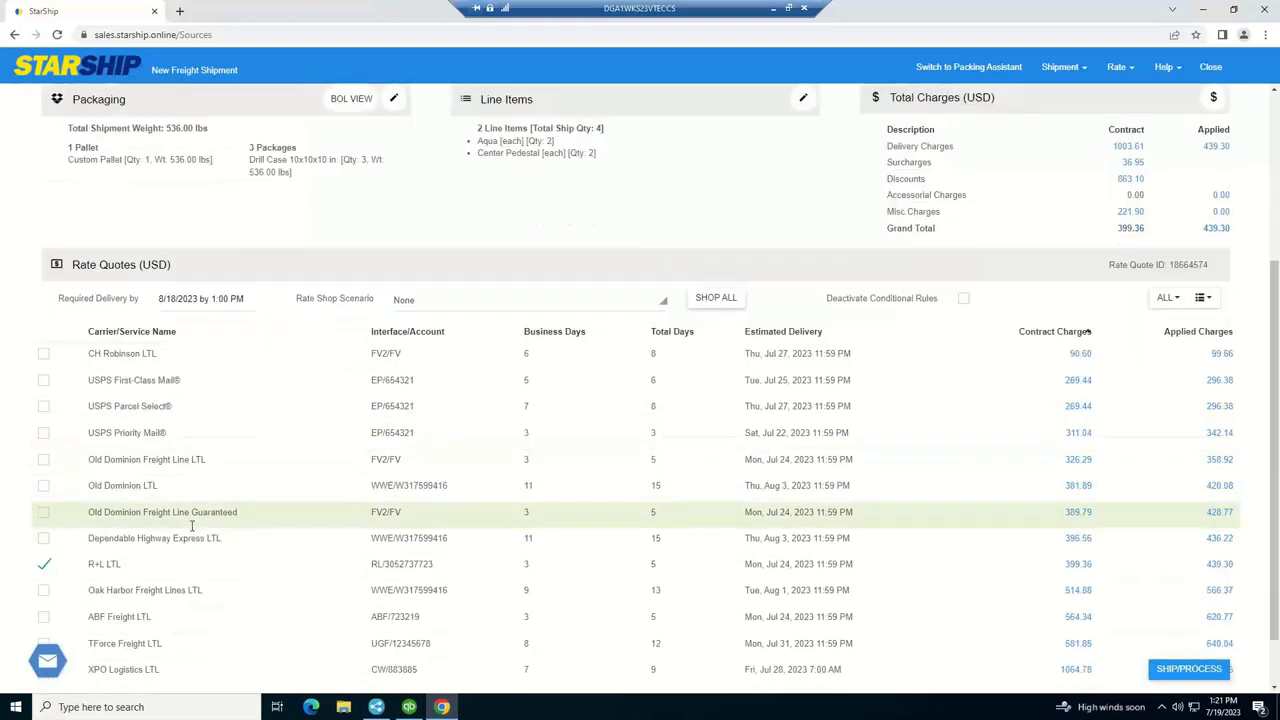
scroll(192, 525, down, 1)
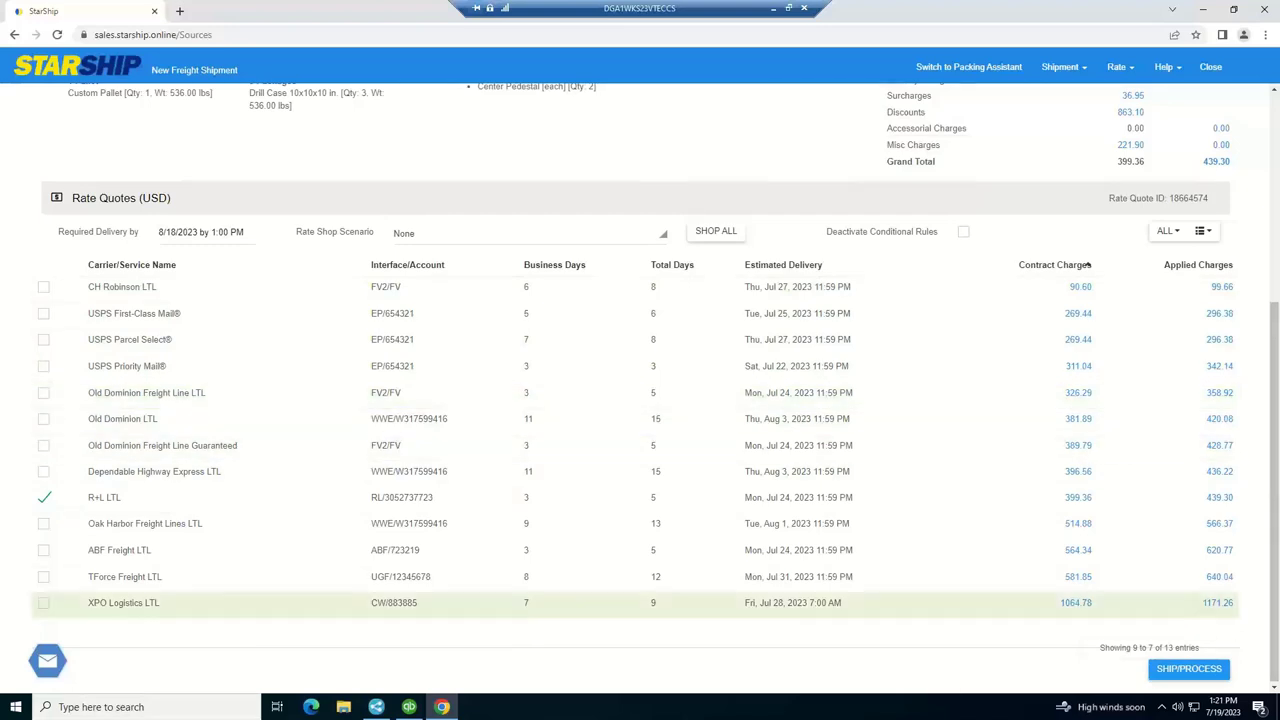
Process the shipment with R+L LTL and review the generated bill of lading, including its PRO number
click(1192, 675)
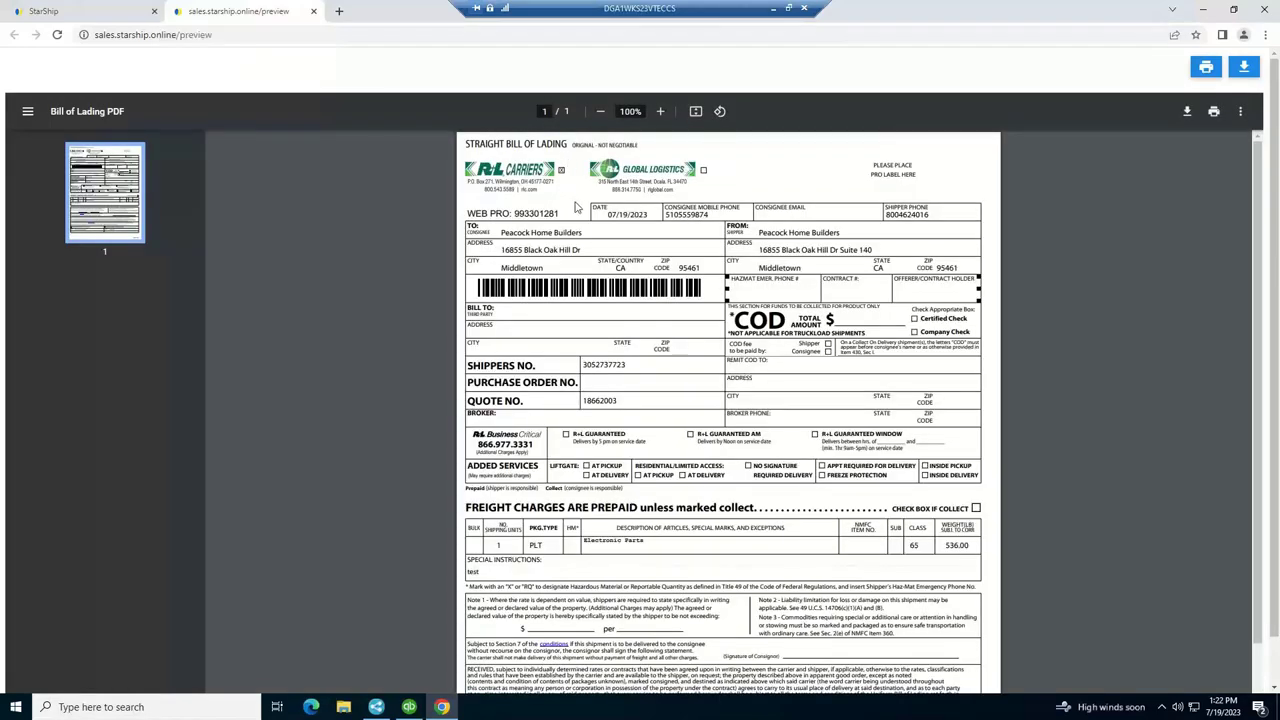
drag(515, 213, 558, 214)
scroll(903, 545, down, 2)
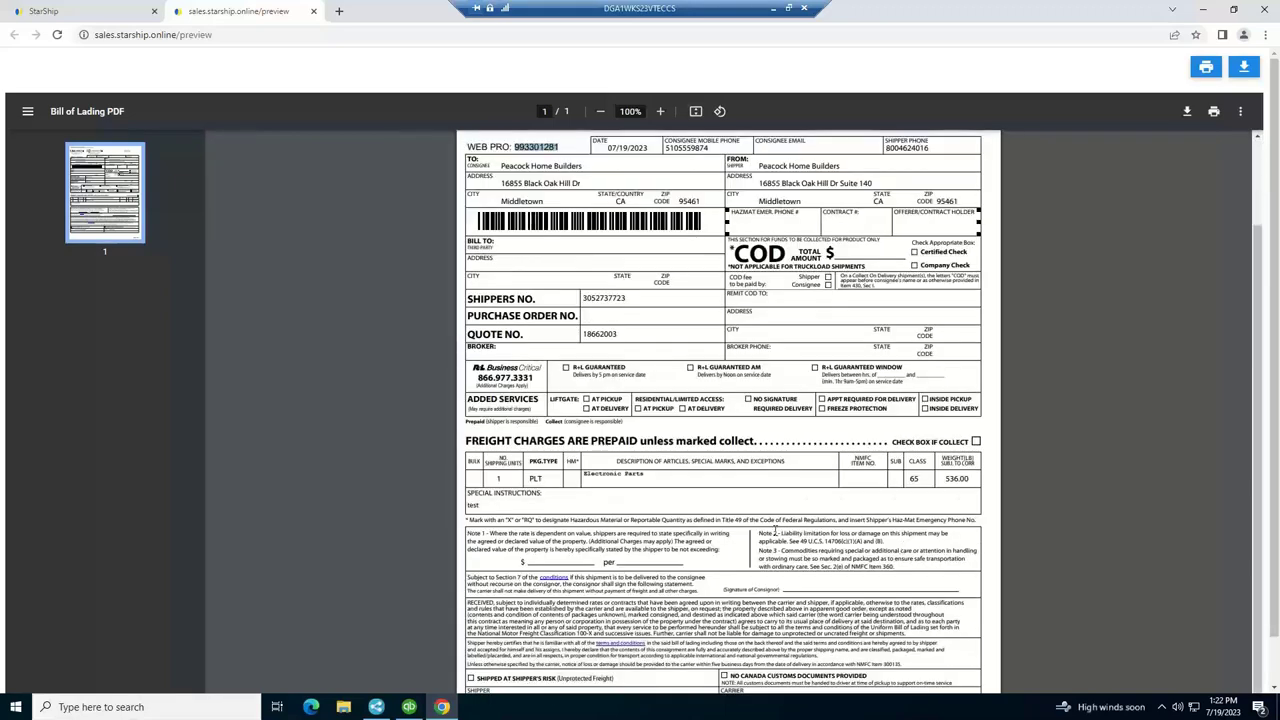
scroll(703, 491, down, 1)
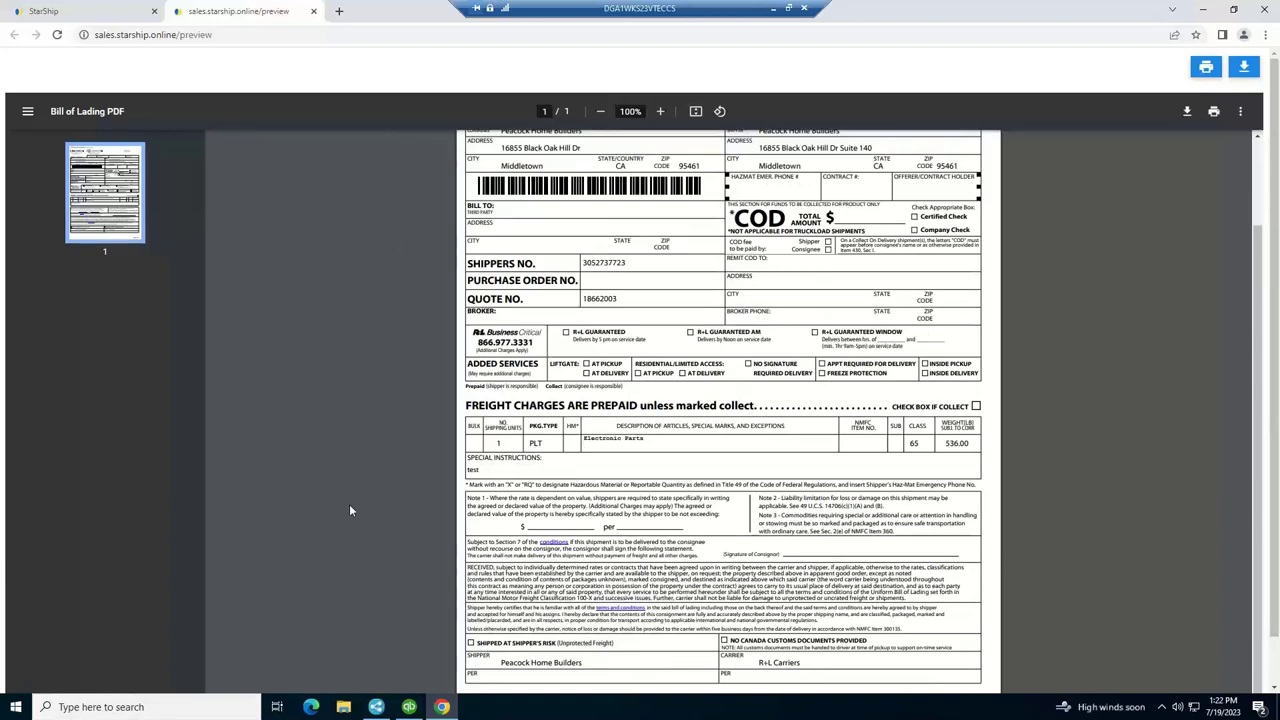
Switch to QuickBooks to check the shipping information written back to the Peacock Home Builders sales order
click(409, 707)
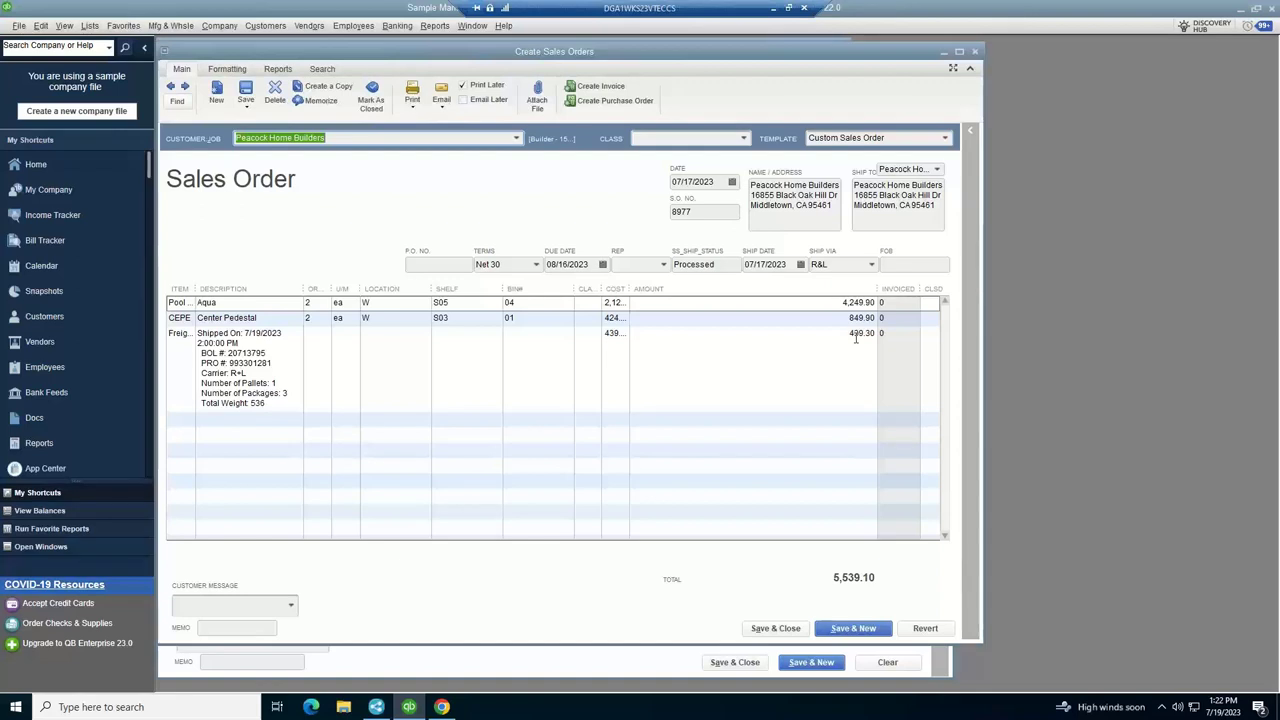
Check the sales order's ship status field, and switch to StarShip in Chrome to view the dashboard and its list of saved views
click(719, 264)
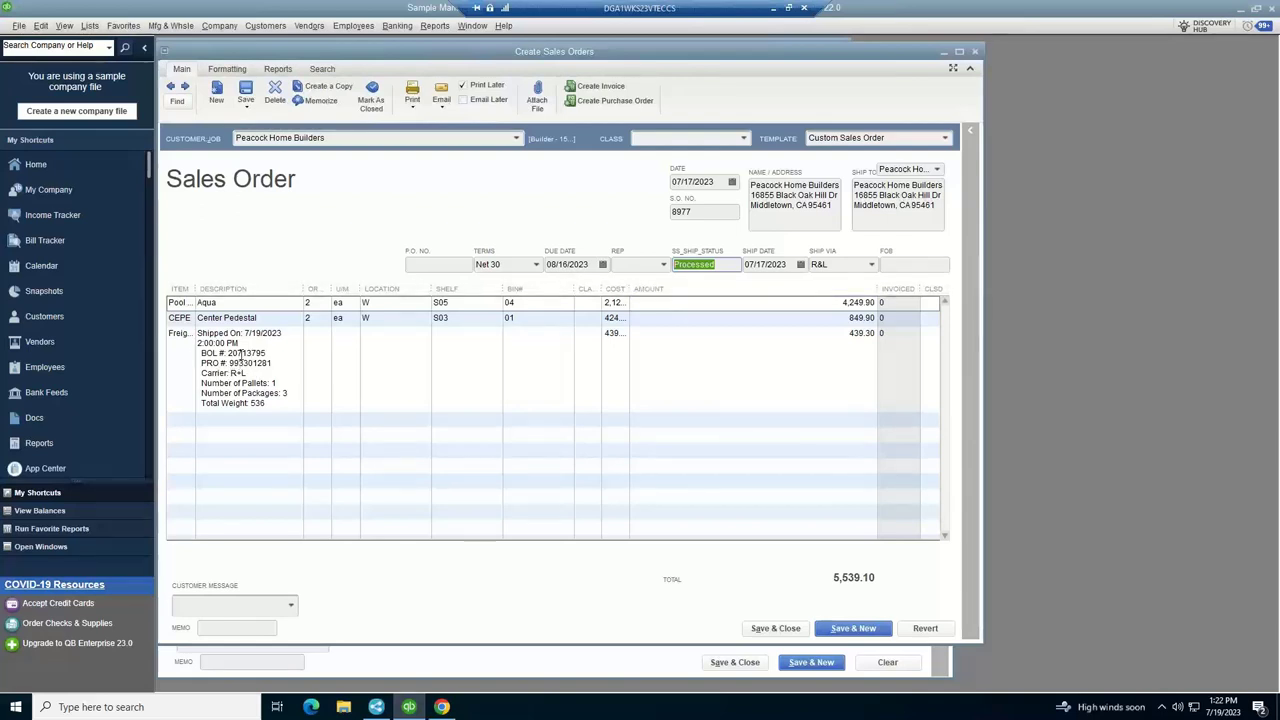
click(443, 707)
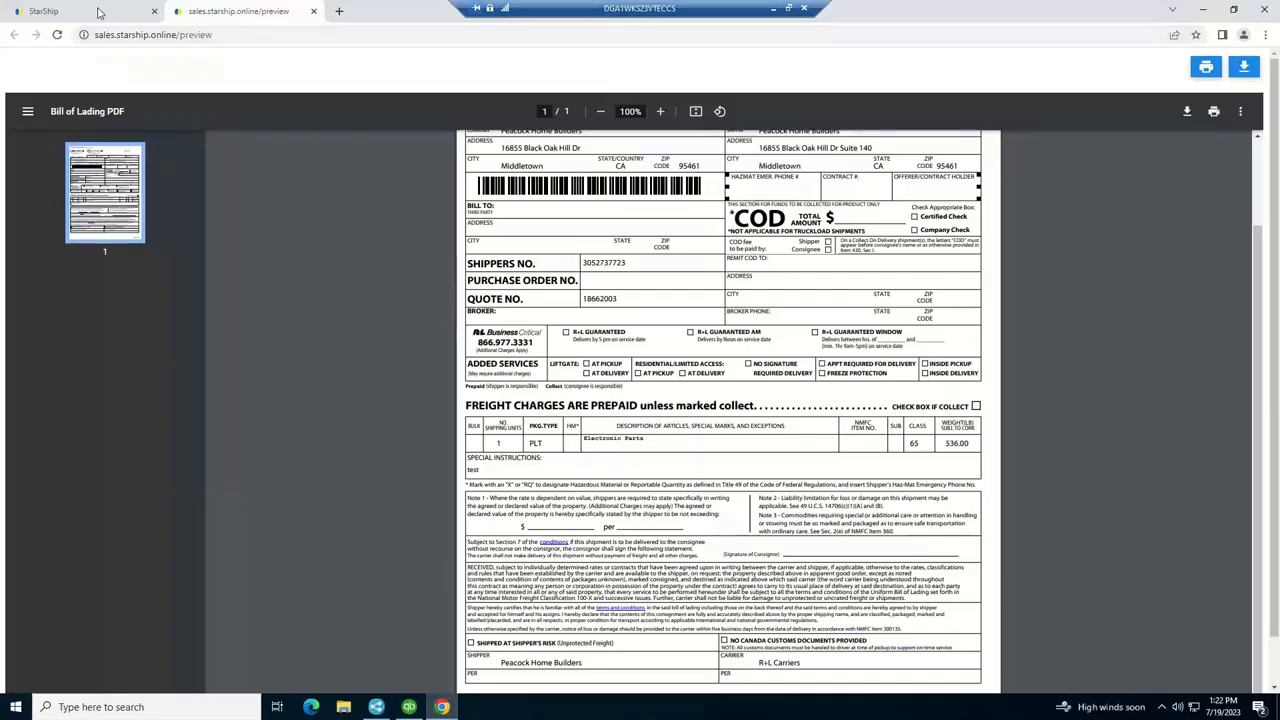
click(99, 12)
click(932, 65)
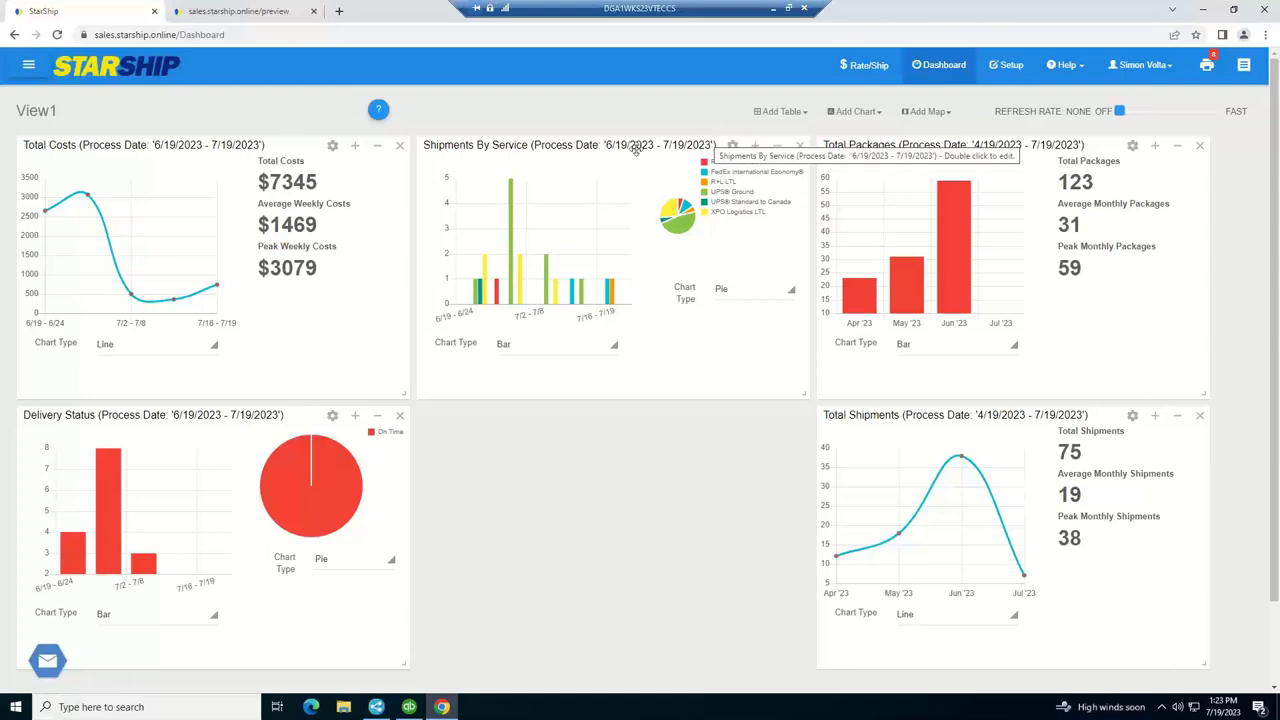
click(28, 67)
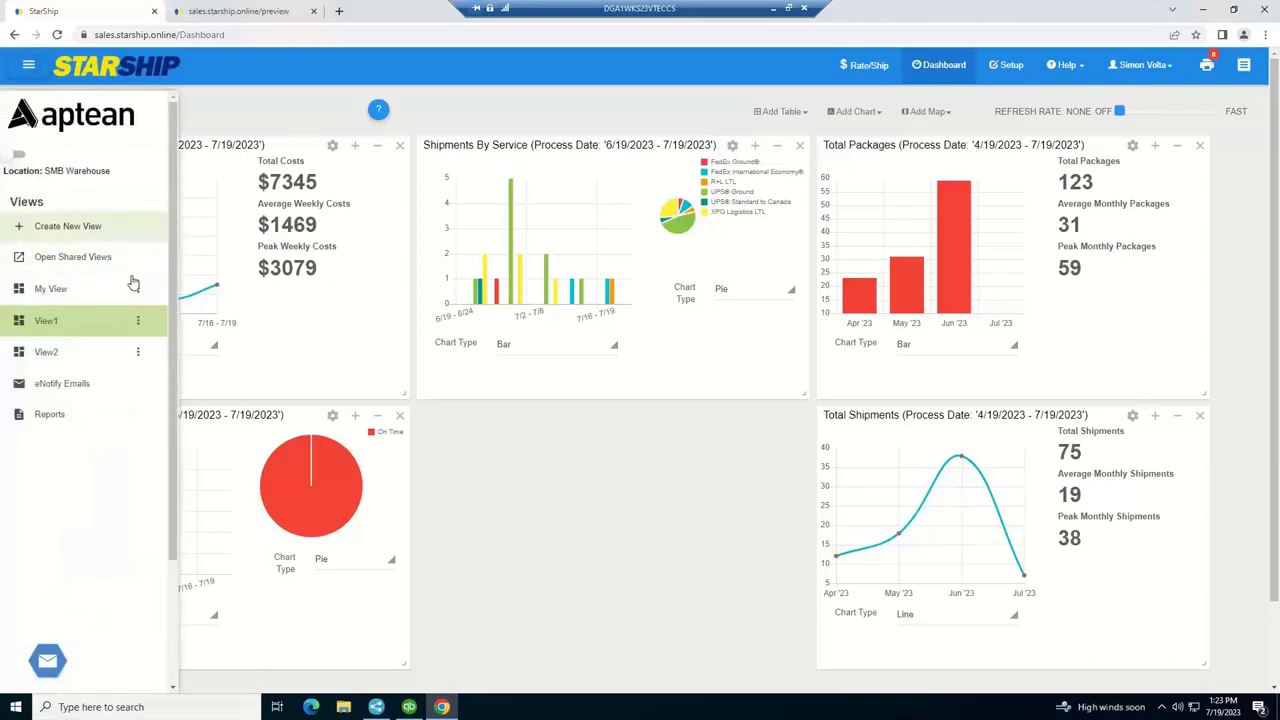
click(465, 467)
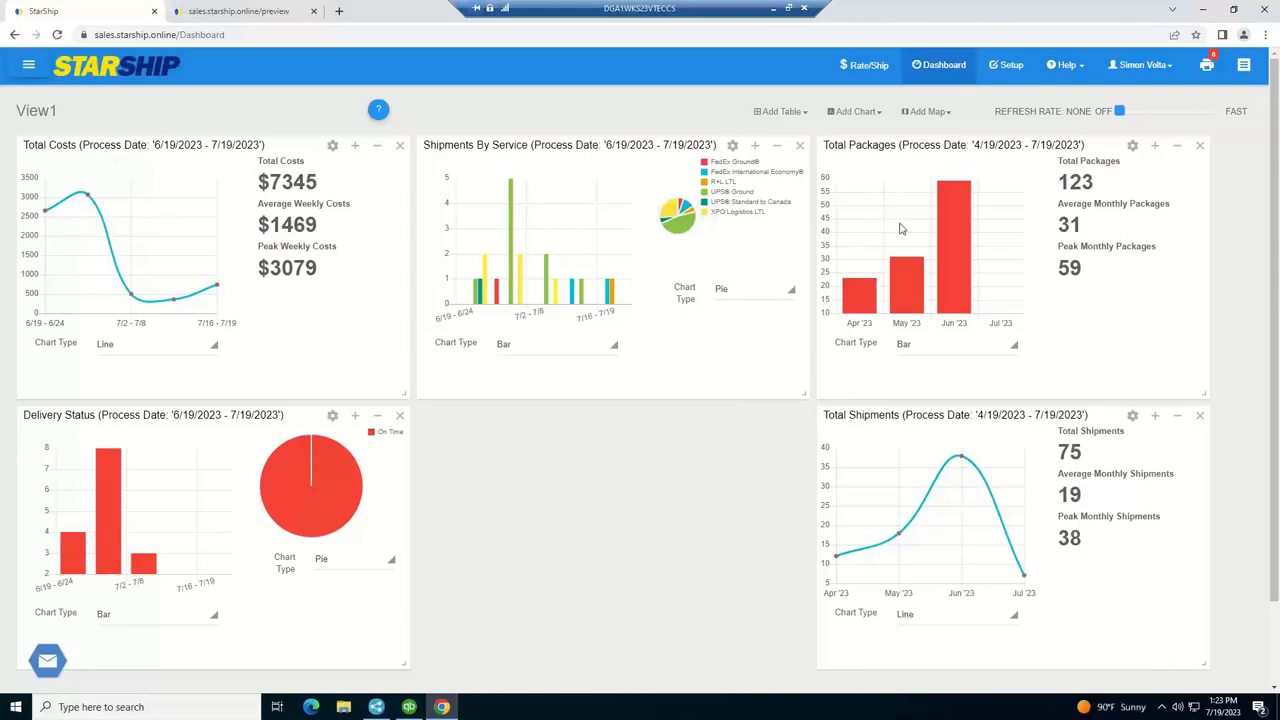
Filter the dashboard's Total Packages chart to a process date of Past Month
click(1132, 145)
click(895, 168)
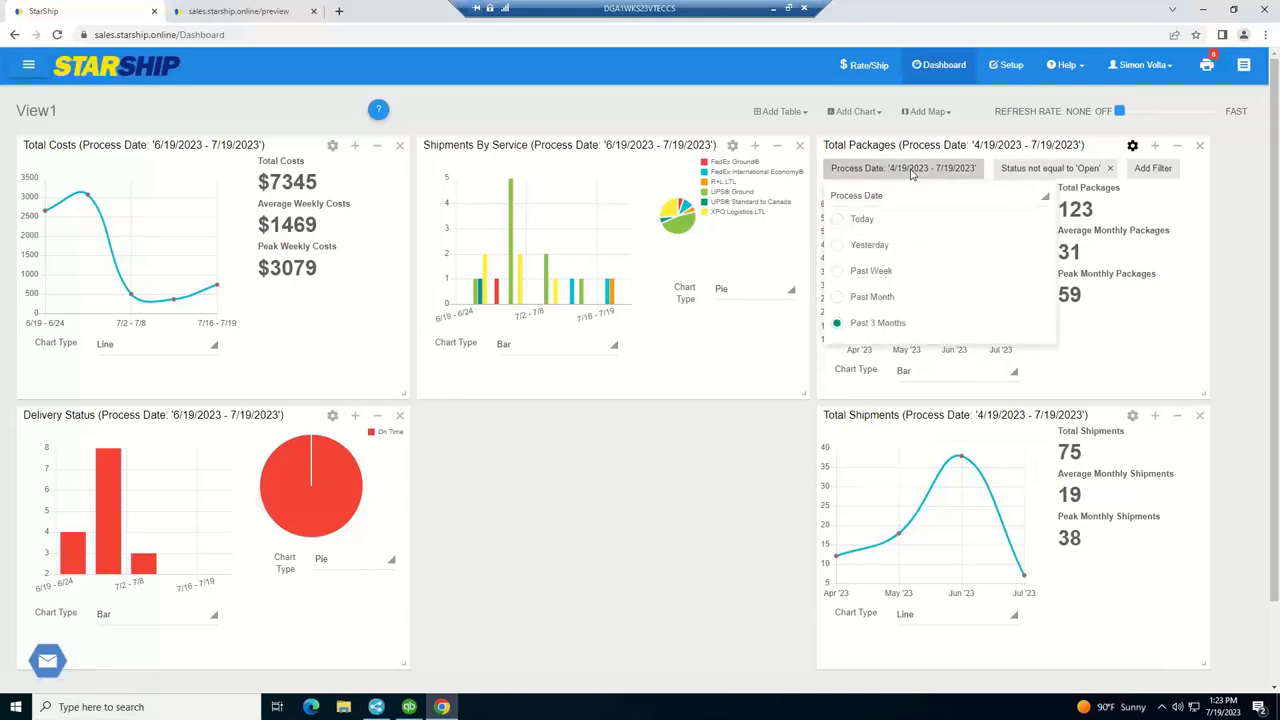
click(837, 300)
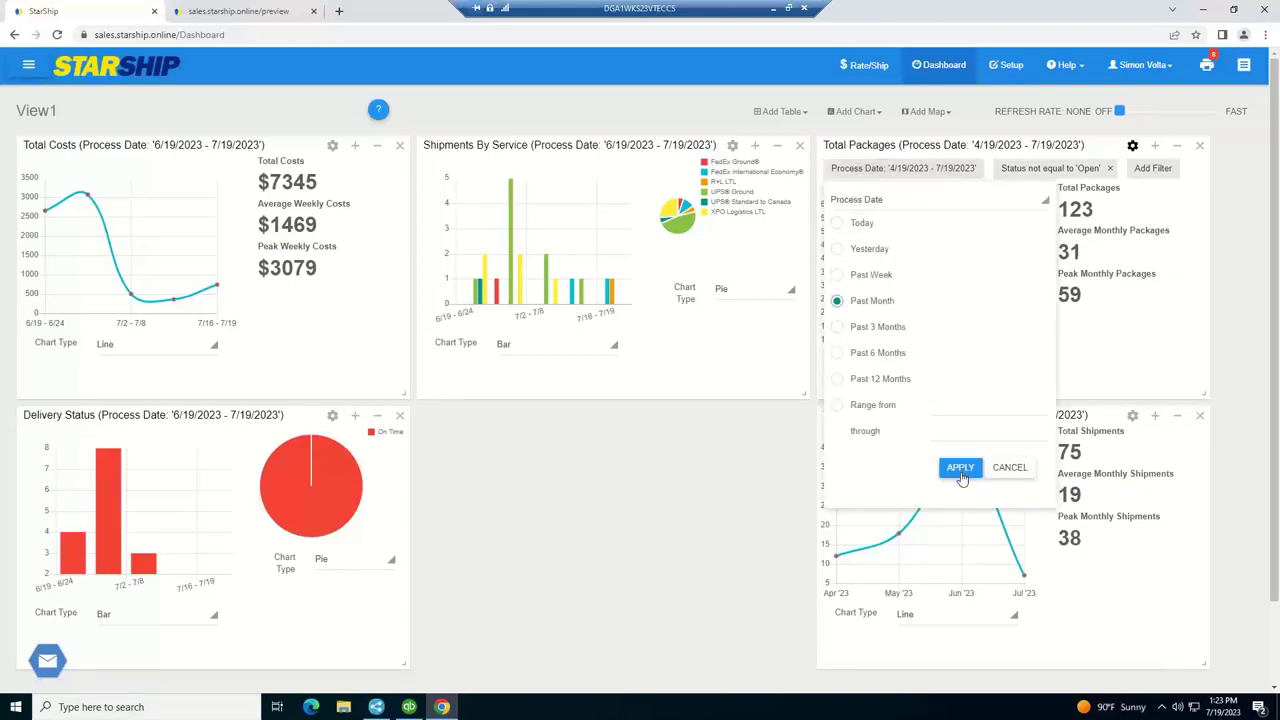
click(960, 468)
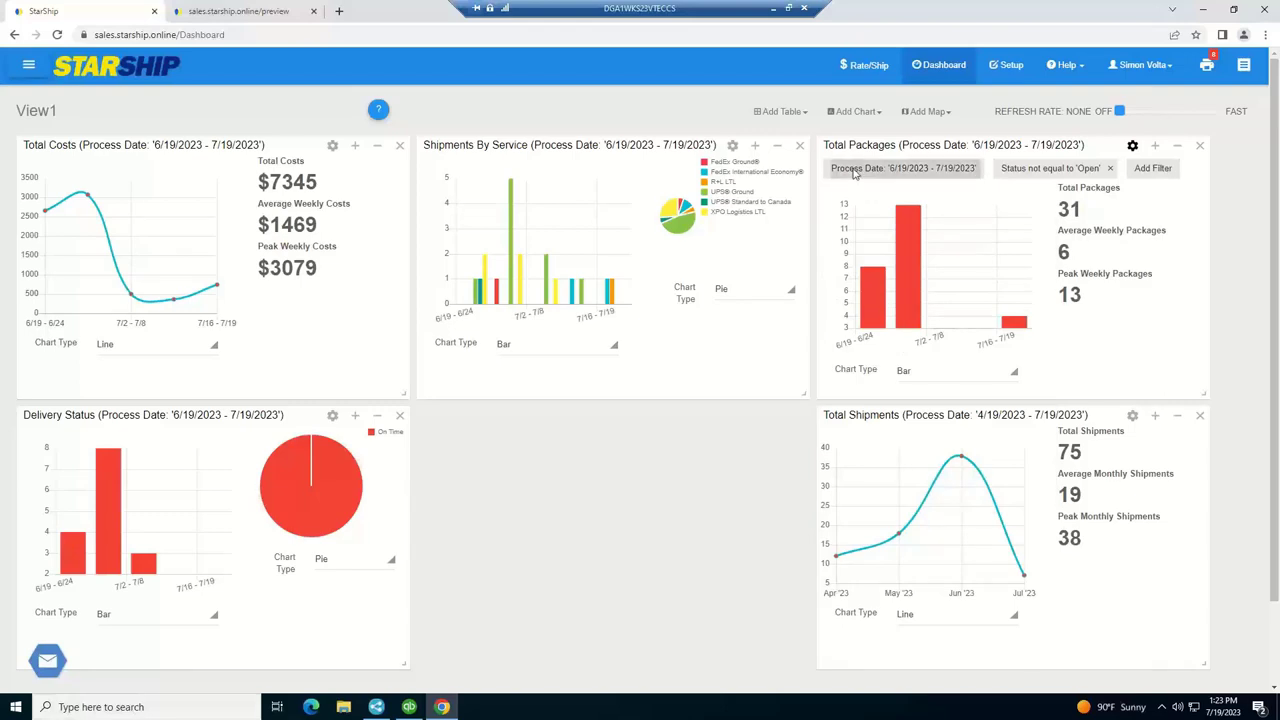
click(870, 112)
click(888, 134)
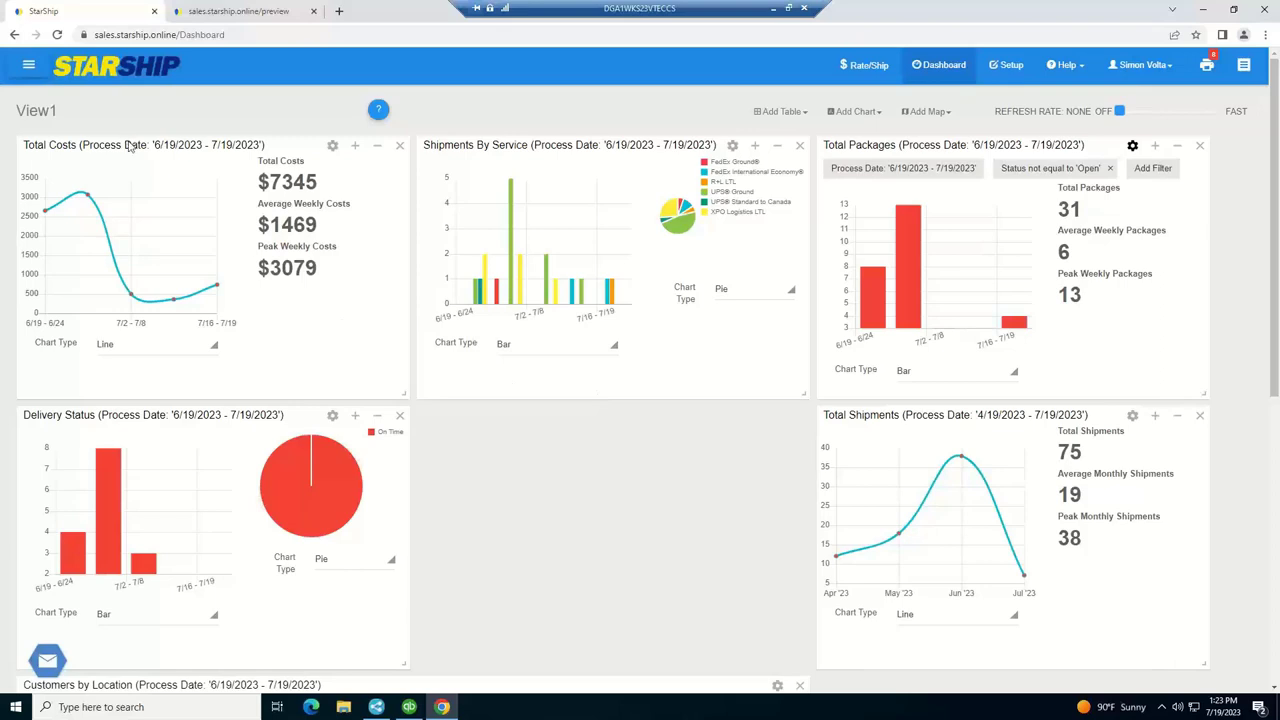
Open the StarShip Reports page and browse the full list of available reports without choosing one
click(29, 66)
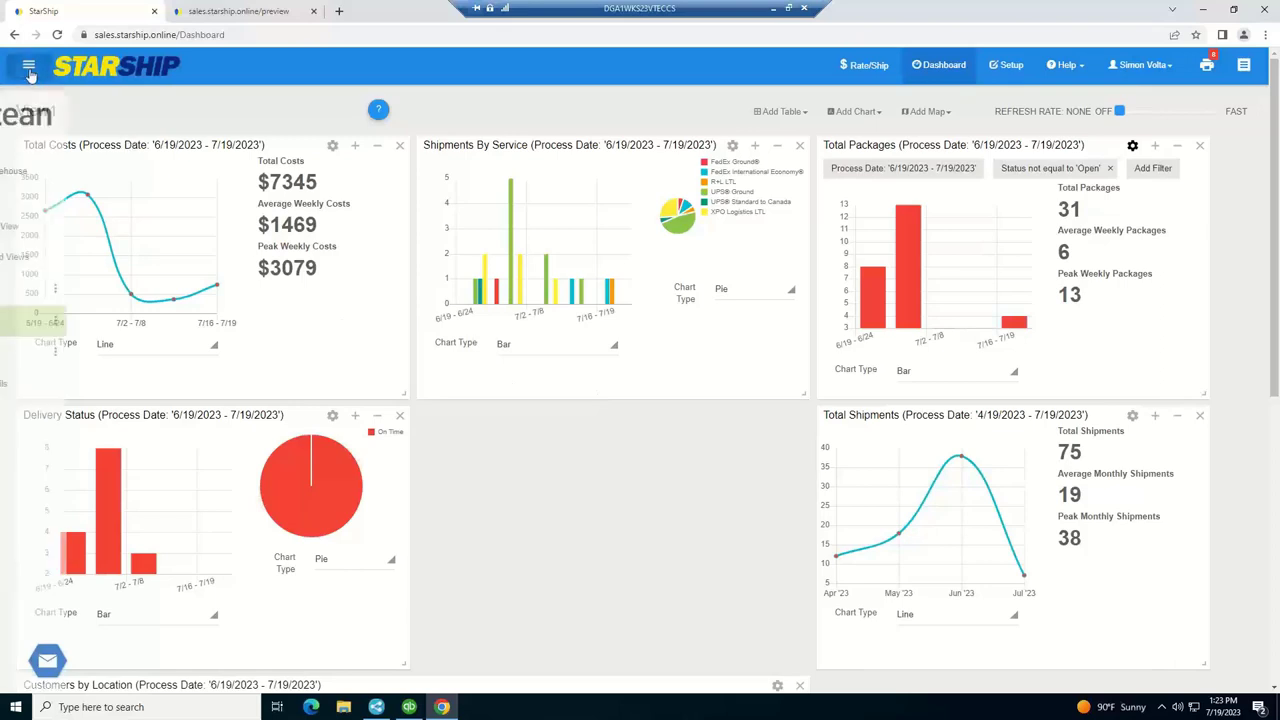
click(50, 416)
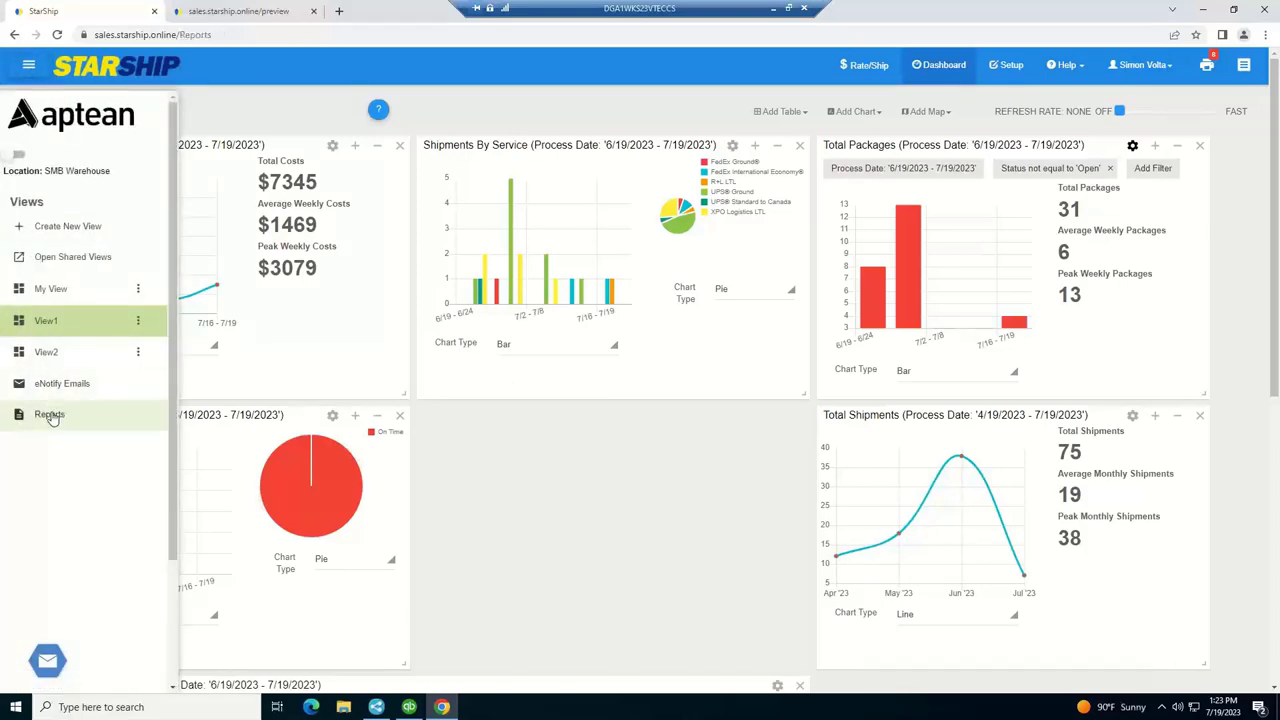
click(157, 175)
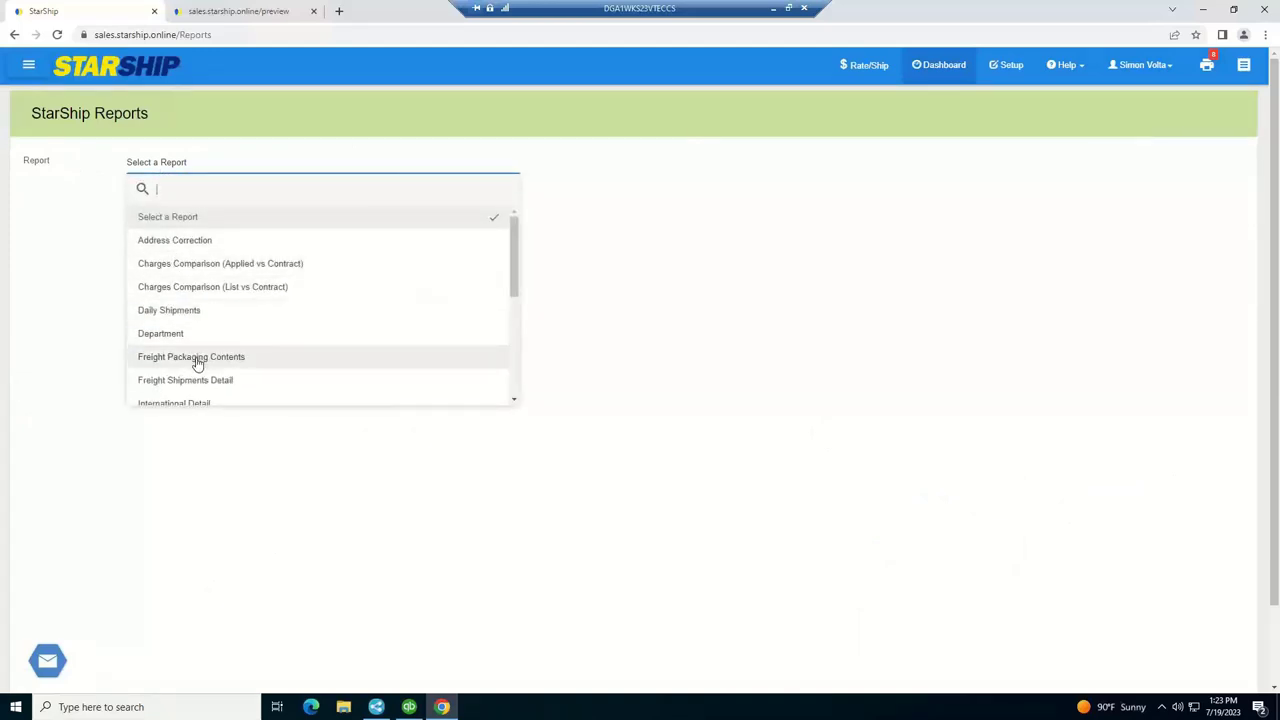
scroll(197, 364, down, 1)
scroll(197, 364, down, 2)
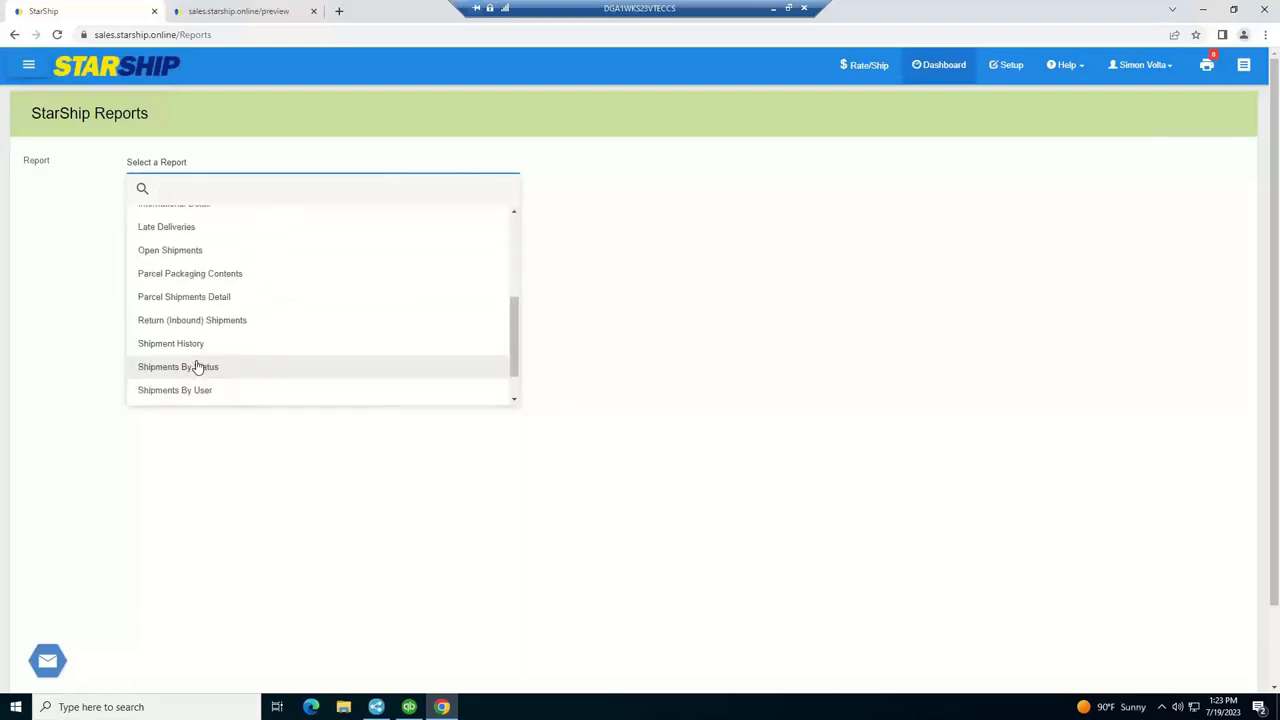
scroll(199, 367, up, 3)
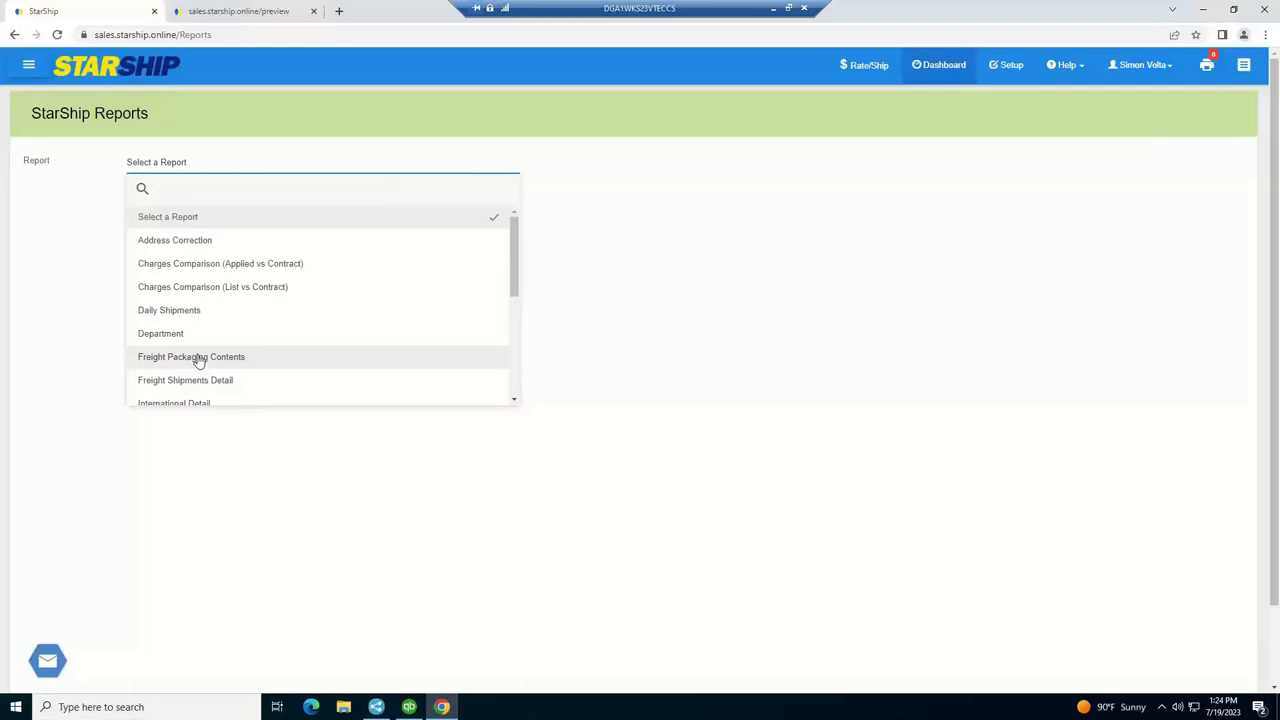
click(63, 263)
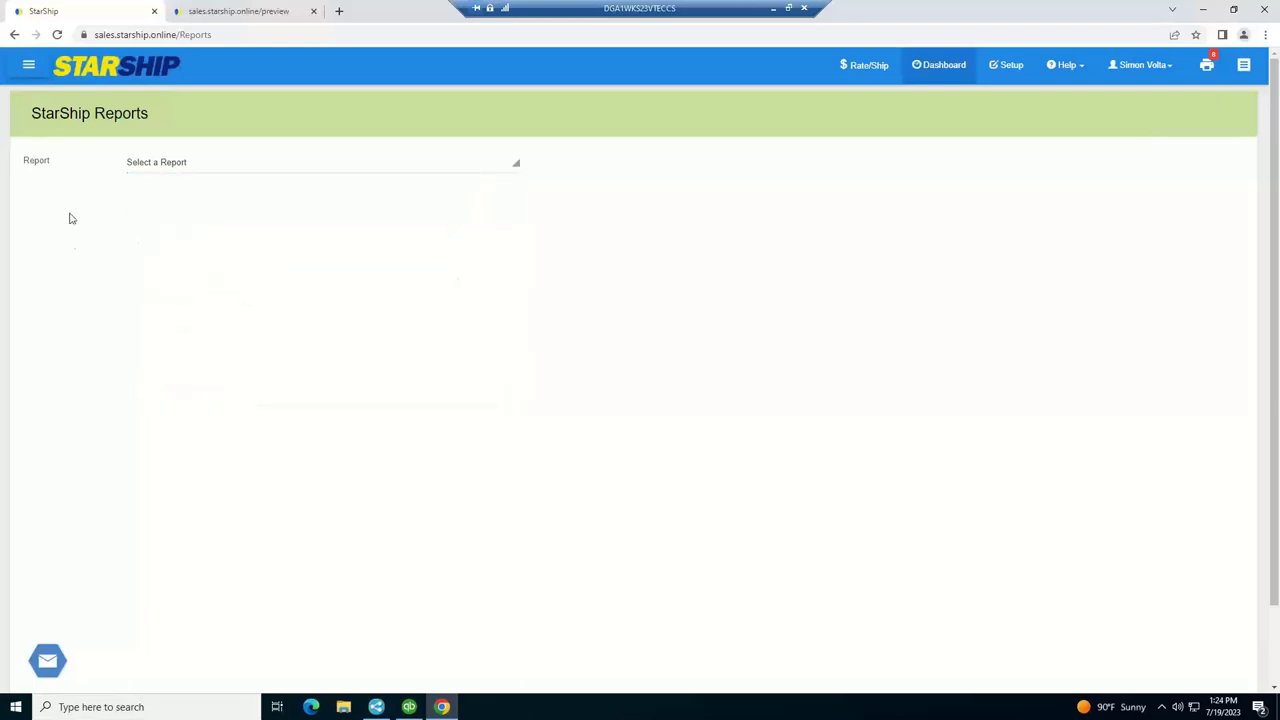
Open the eNotify Email Viewer and list the Pending emails
click(29, 67)
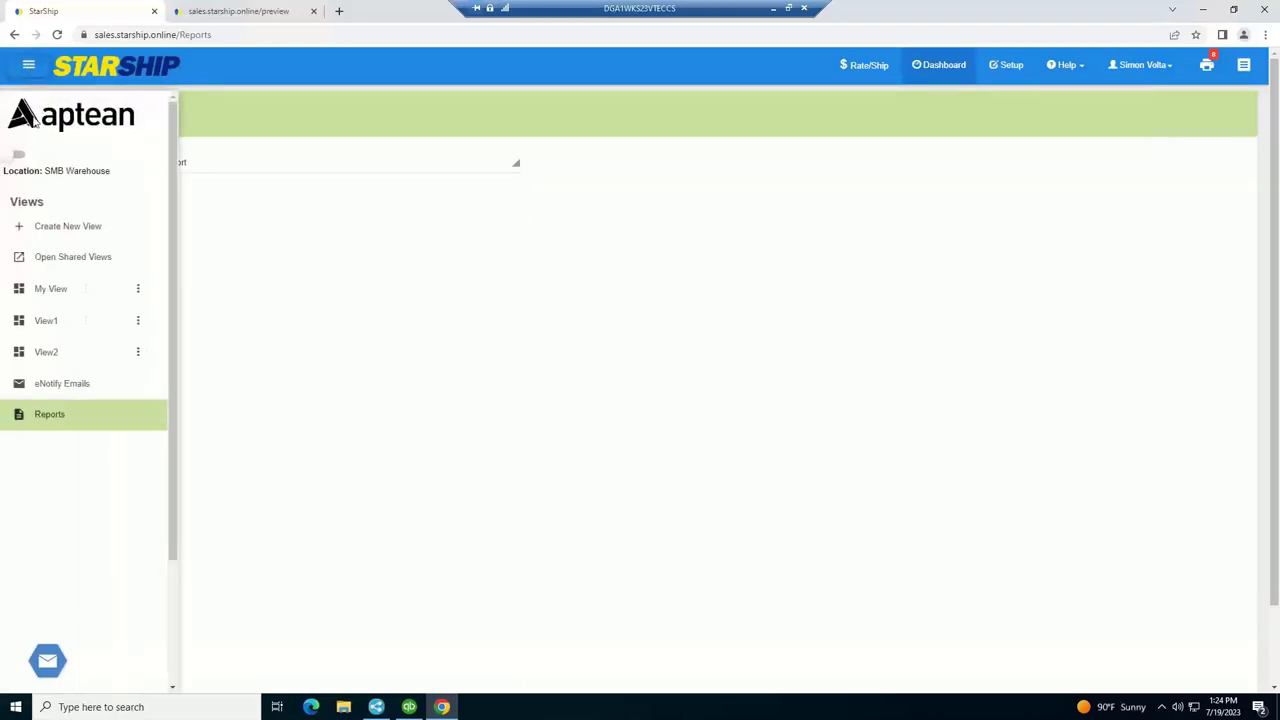
click(64, 388)
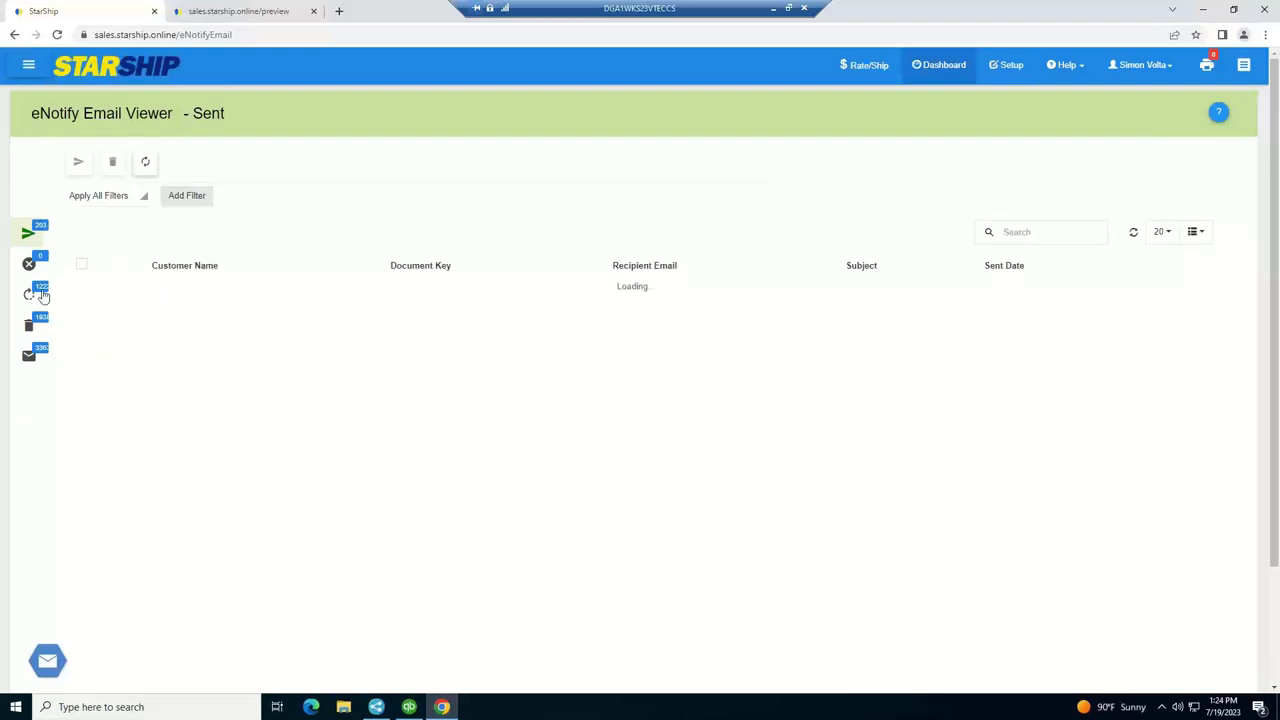
mouse_move(57, 300)
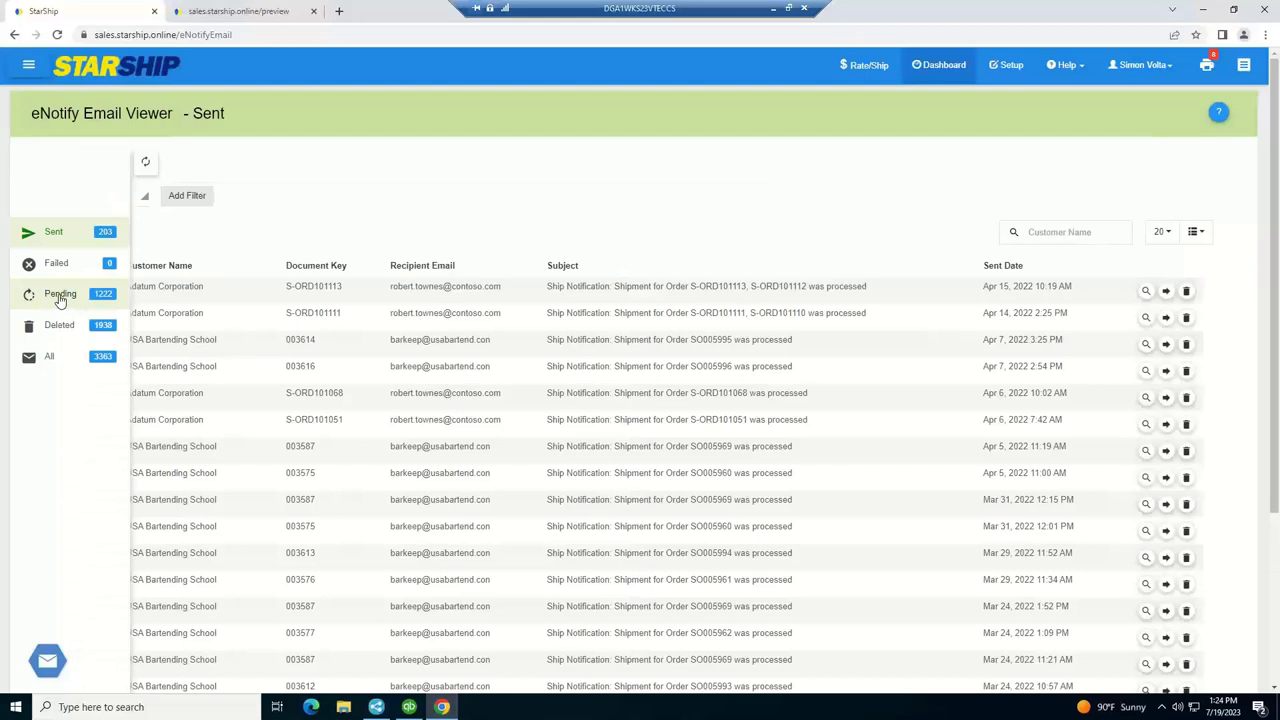
click(60, 296)
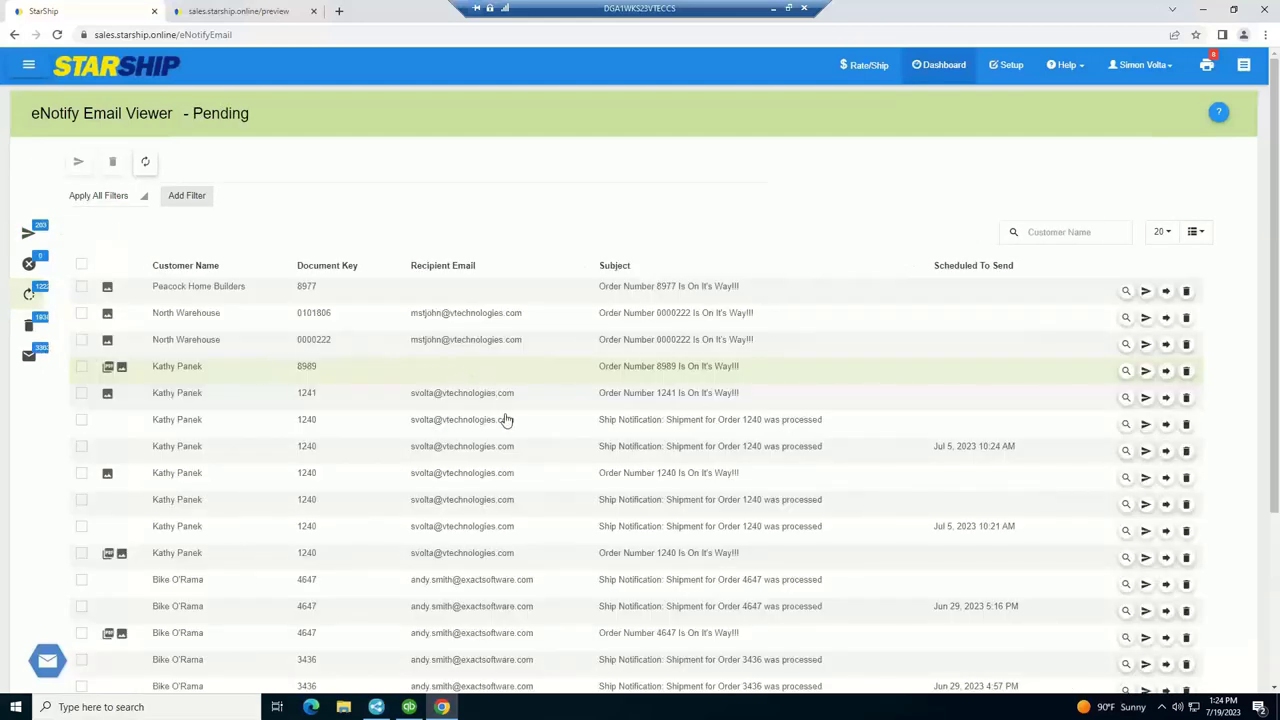
Open the pending "Is On It's Way!!!" email for the Aegis Puck shipment and read its shipment details
click(457, 557)
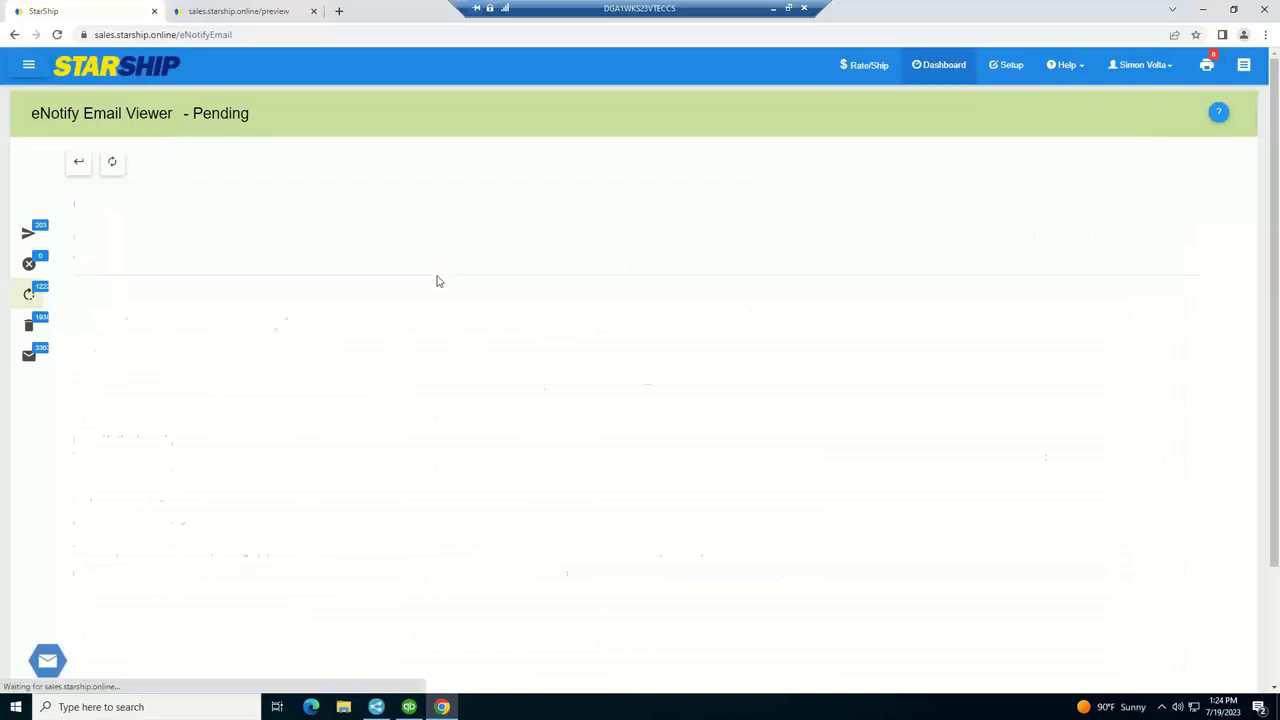
scroll(371, 373, down, 1)
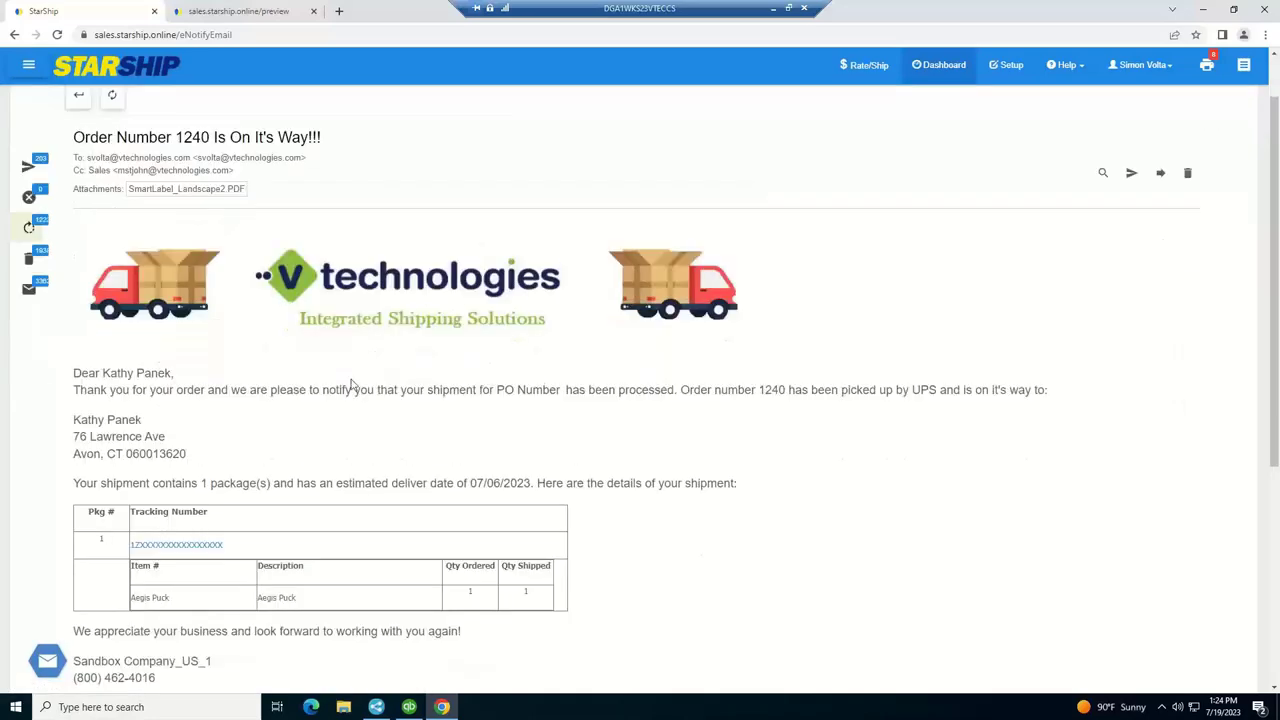
scroll(371, 373, down, 1)
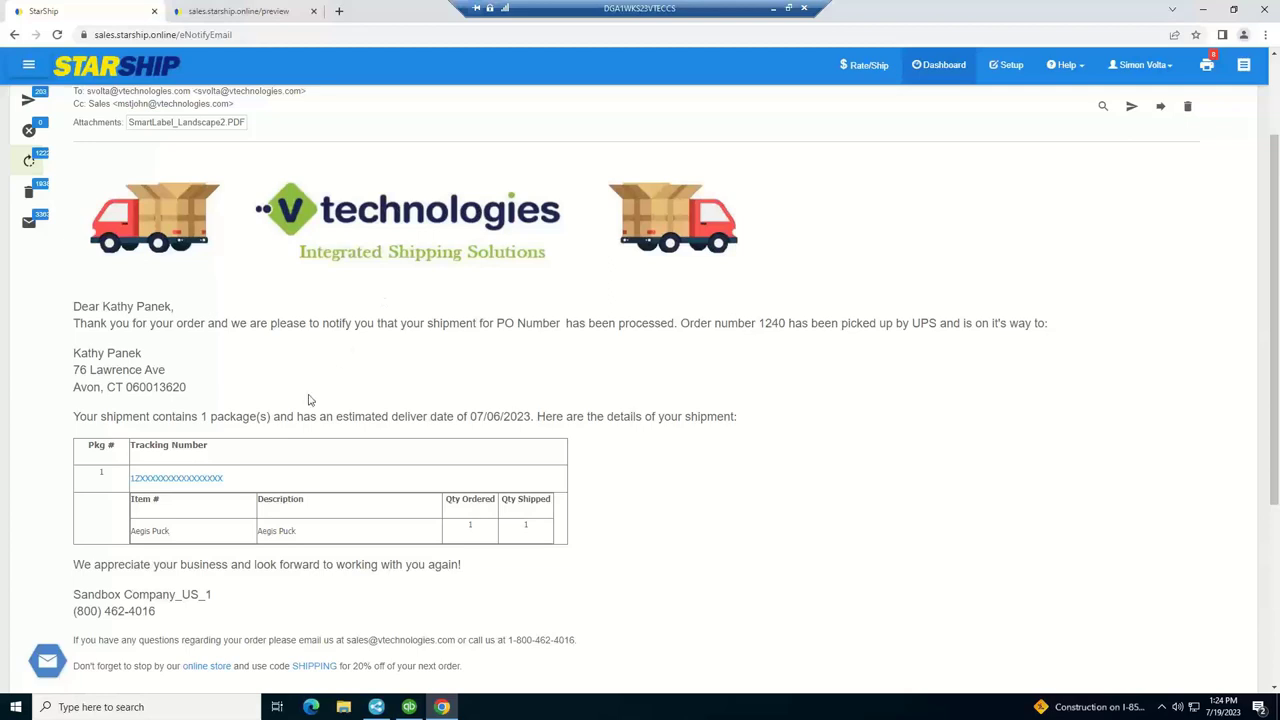
Follow the email's tracking number link to the UPS tracking page, and return to StarShip to read the end of the message
click(156, 478)
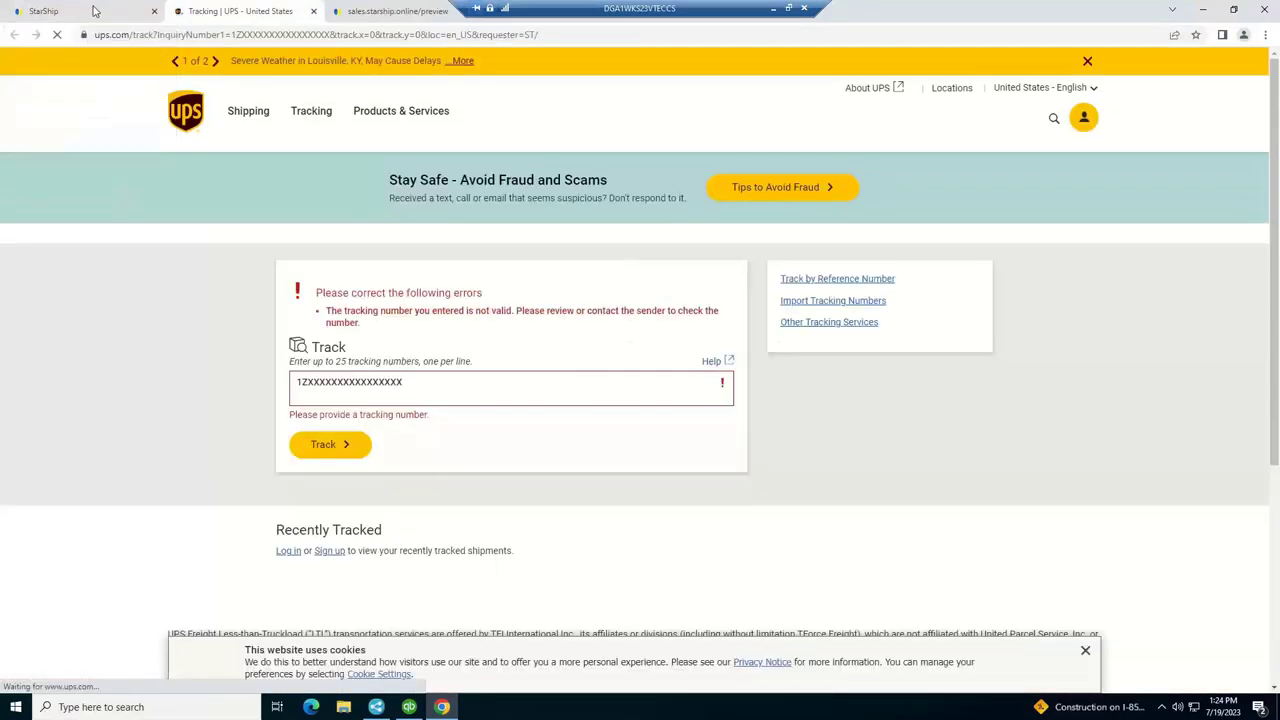
click(95, 11)
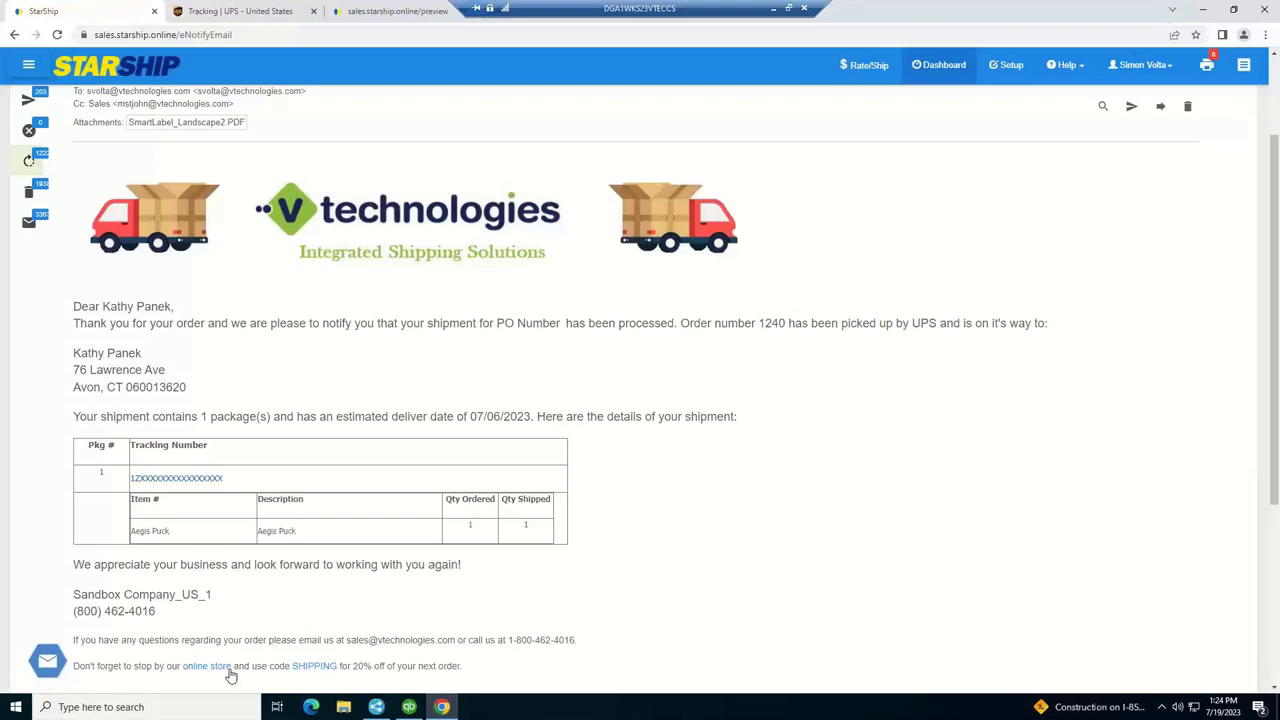
scroll(163, 503, down, 2)
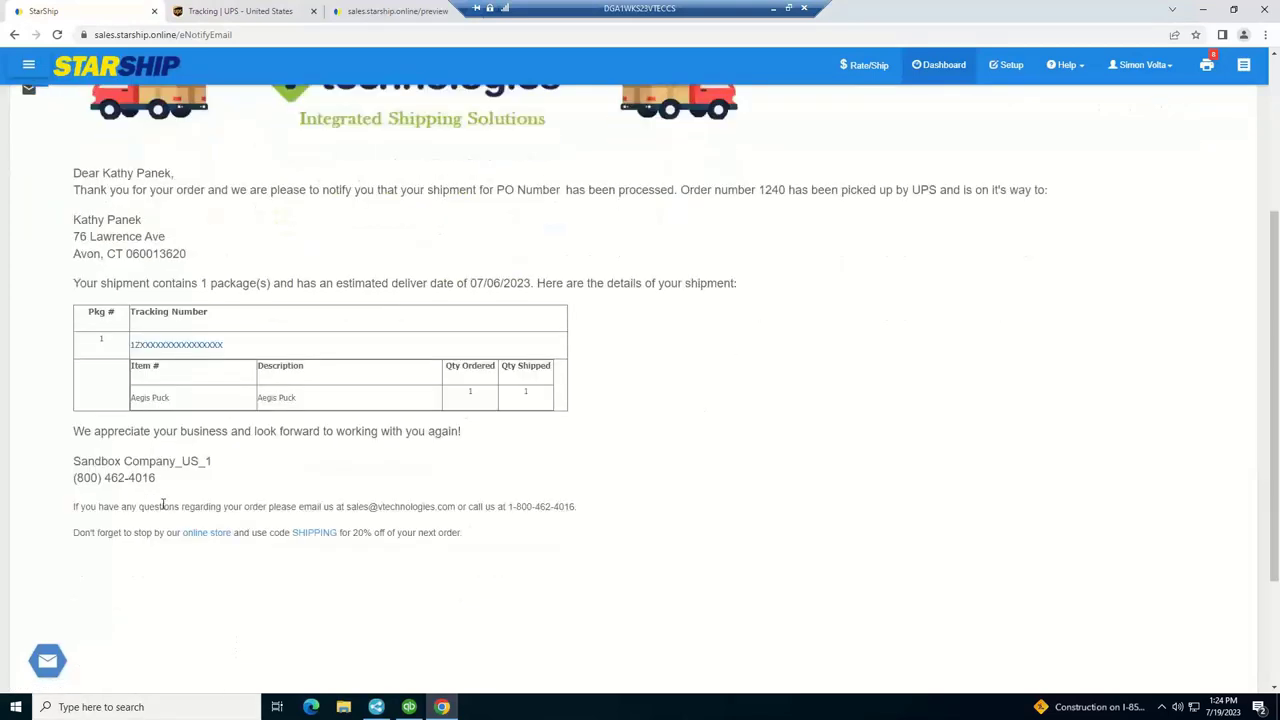